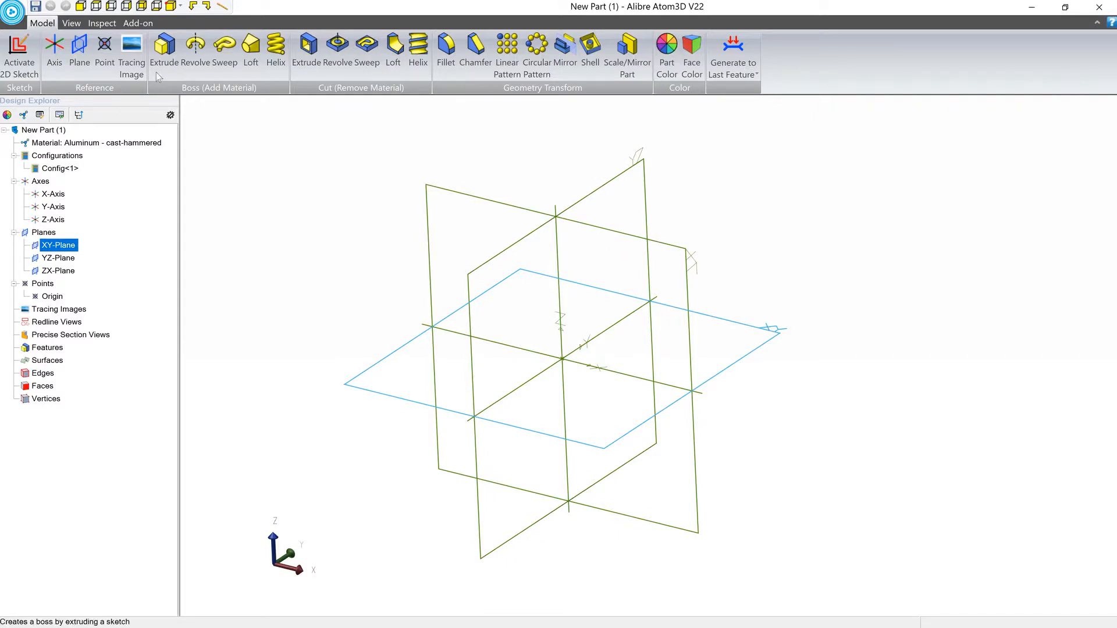
Insert knife Image.png as a tracing image on the XY-Plane.
click(132, 58)
click(824, 273)
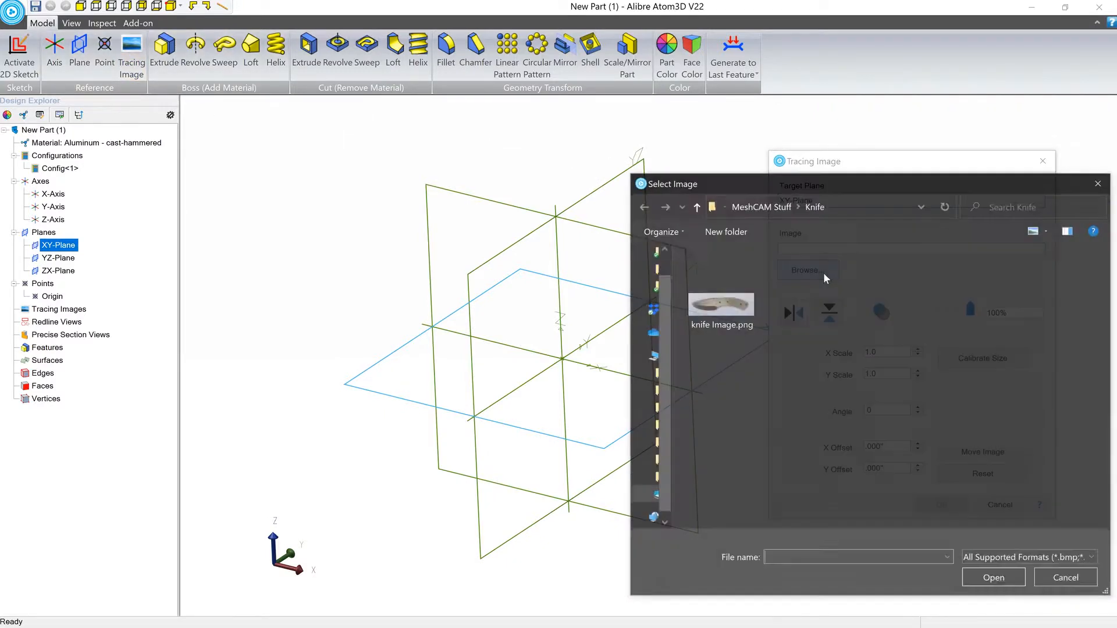
click(743, 293)
click(995, 579)
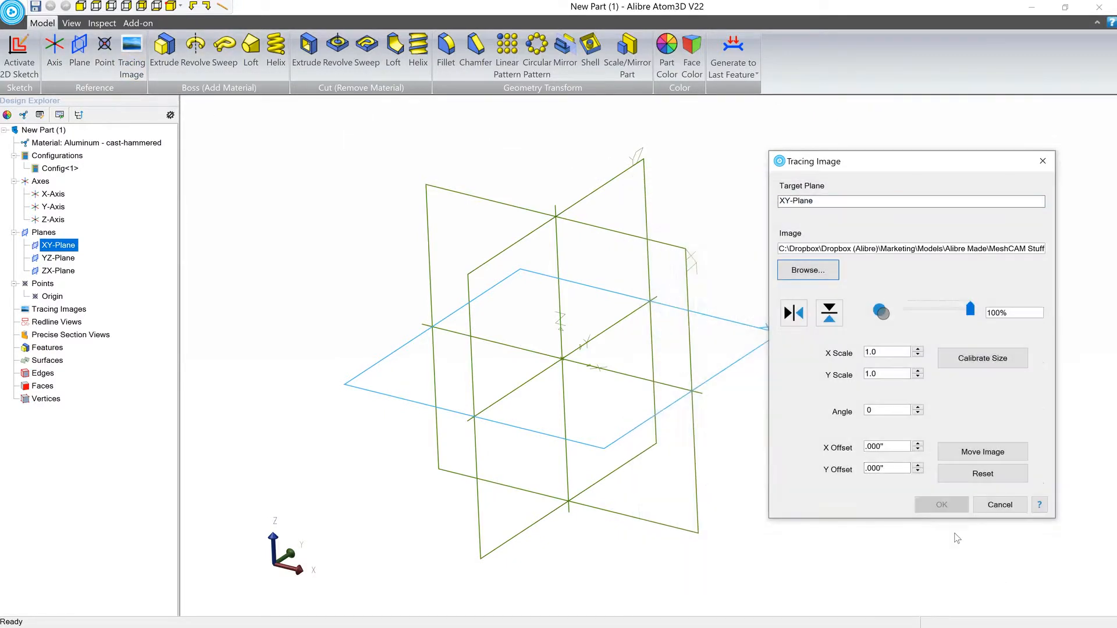
scroll(670, 361, up, 5)
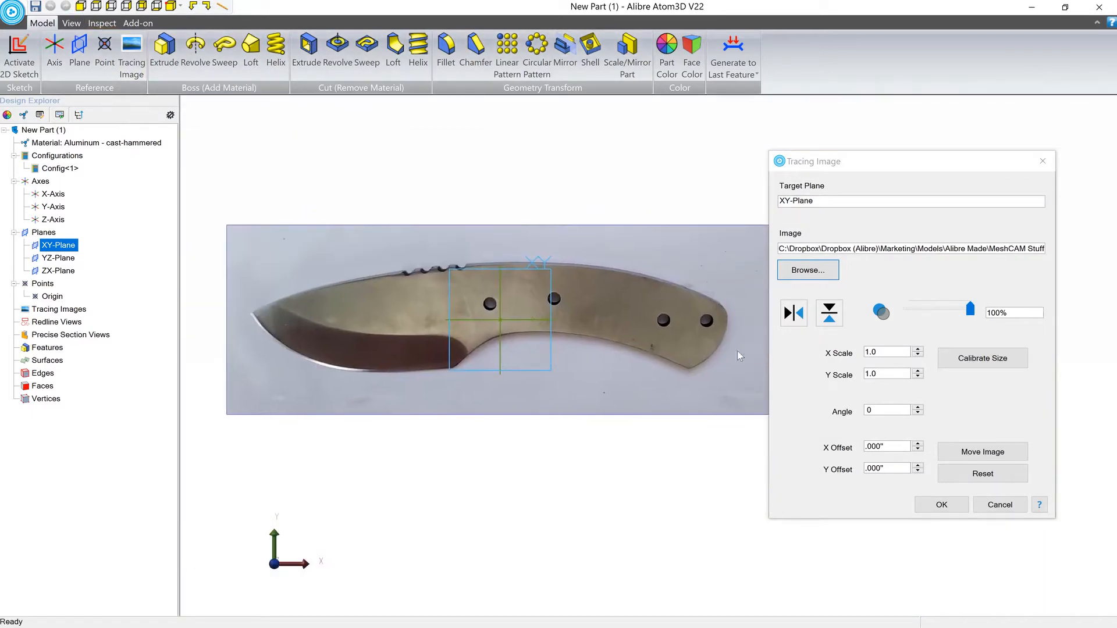
Calibrate the tracing image so the knife spans 7.25 inches from blade tip to handle end, and accept the placement.
click(946, 364)
click(249, 309)
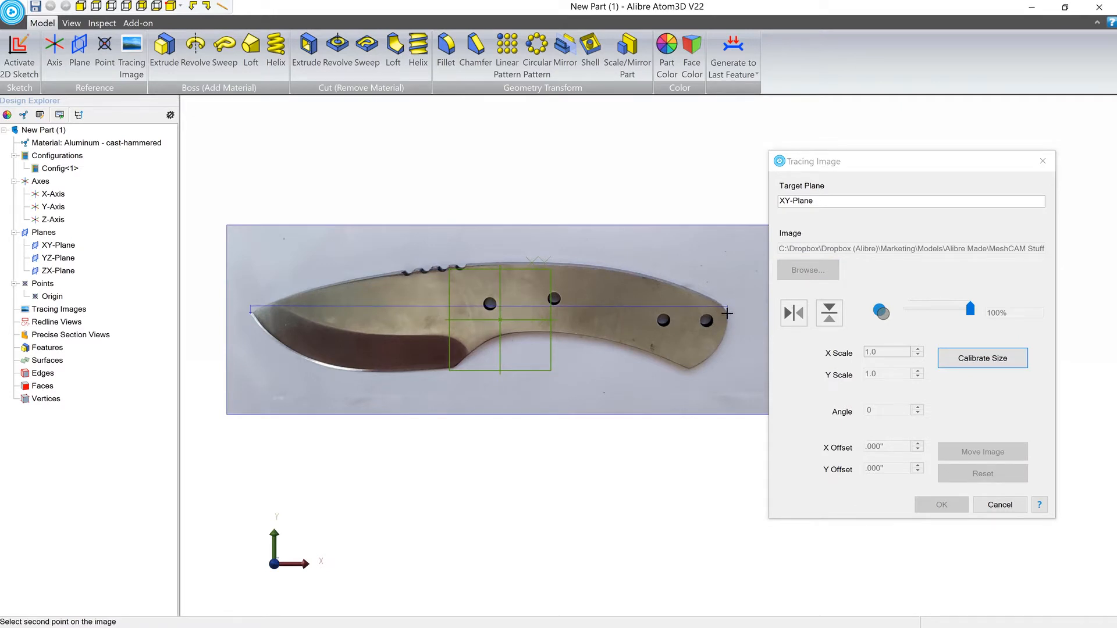
click(727, 313)
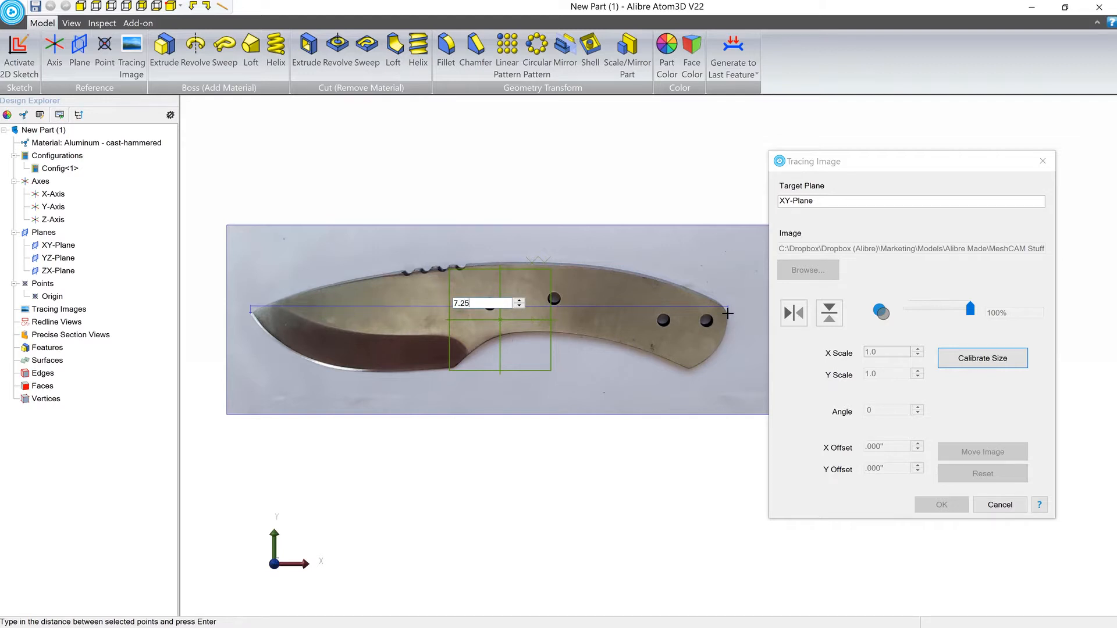
key(Return)
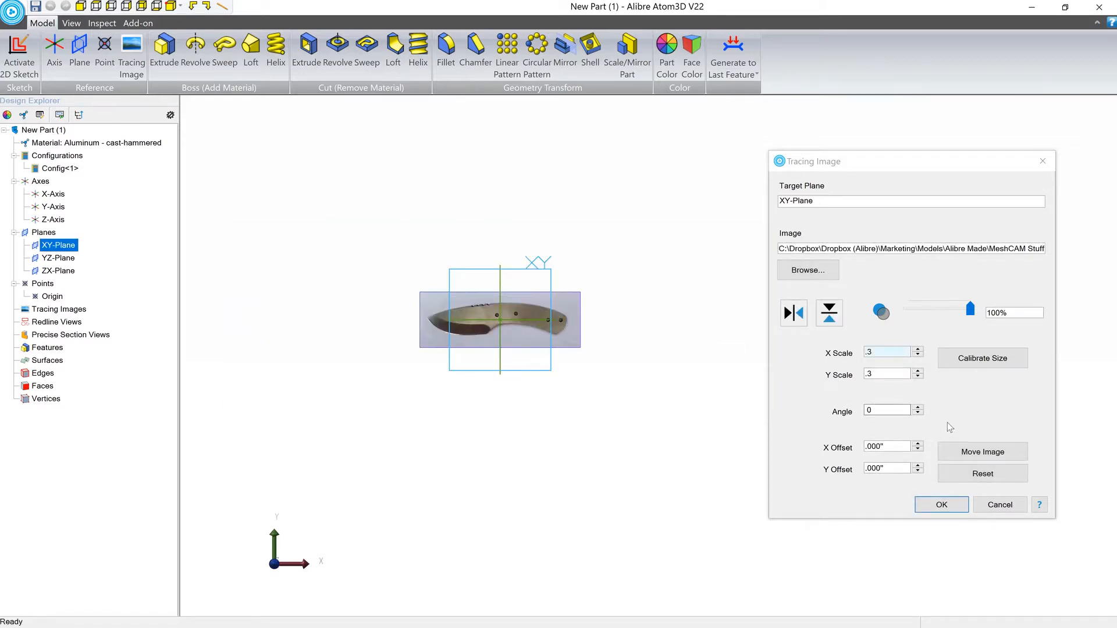
click(941, 505)
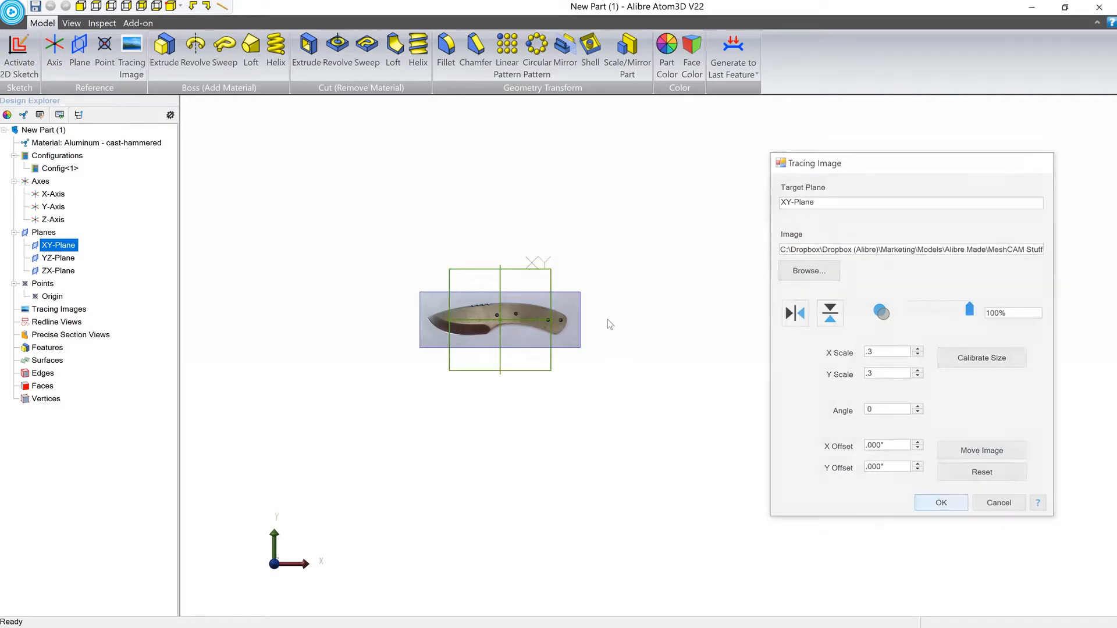
Sketch a circle over the pin hole nearest the blade and dimension its diameter to 3/16 inch.
scroll(500, 303, up, 8)
click(635, 333)
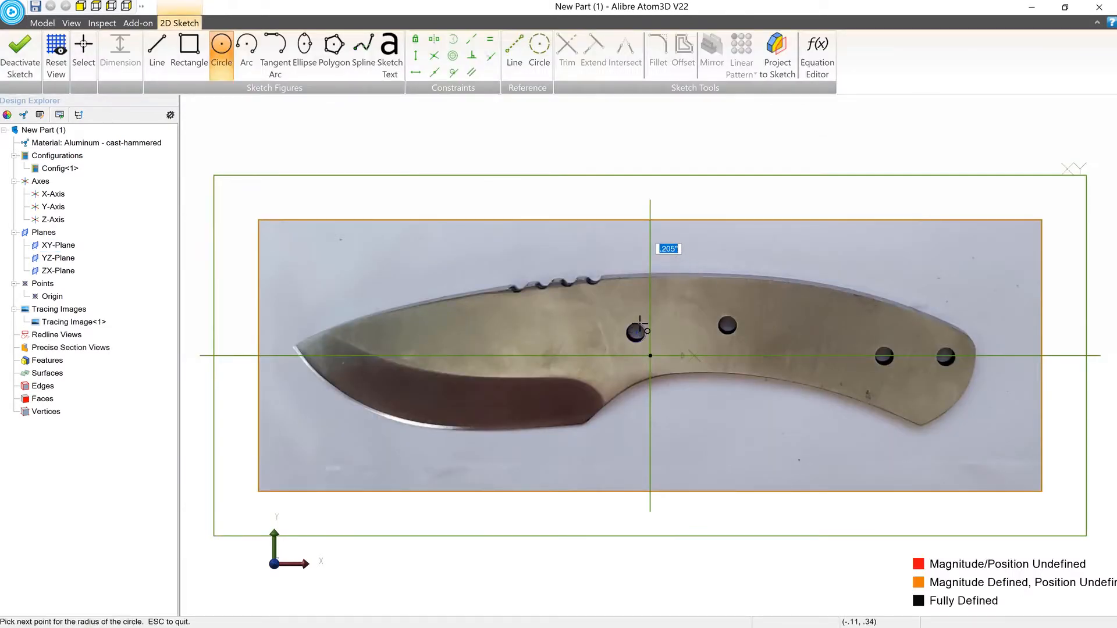
click(640, 323)
click(120, 54)
click(635, 323)
click(551, 317)
text(3/16)
key(Return)
Copy the dimensioned circle and paste it onto the other three pin holes along the handle.
scroll(647, 330, up, 5)
click(84, 49)
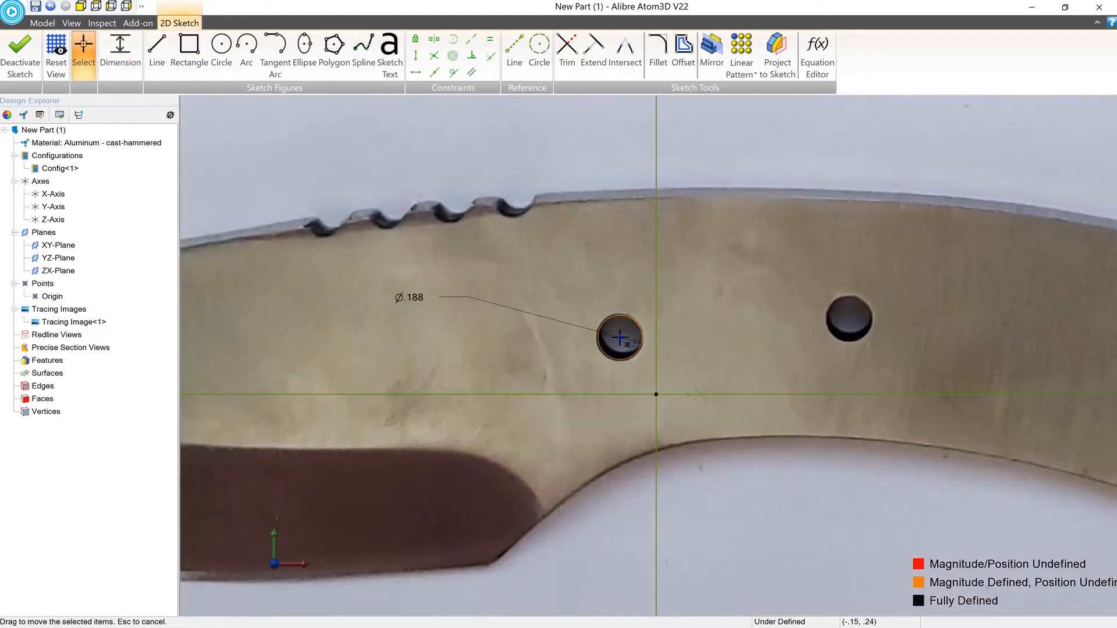
key(ctrl+c)
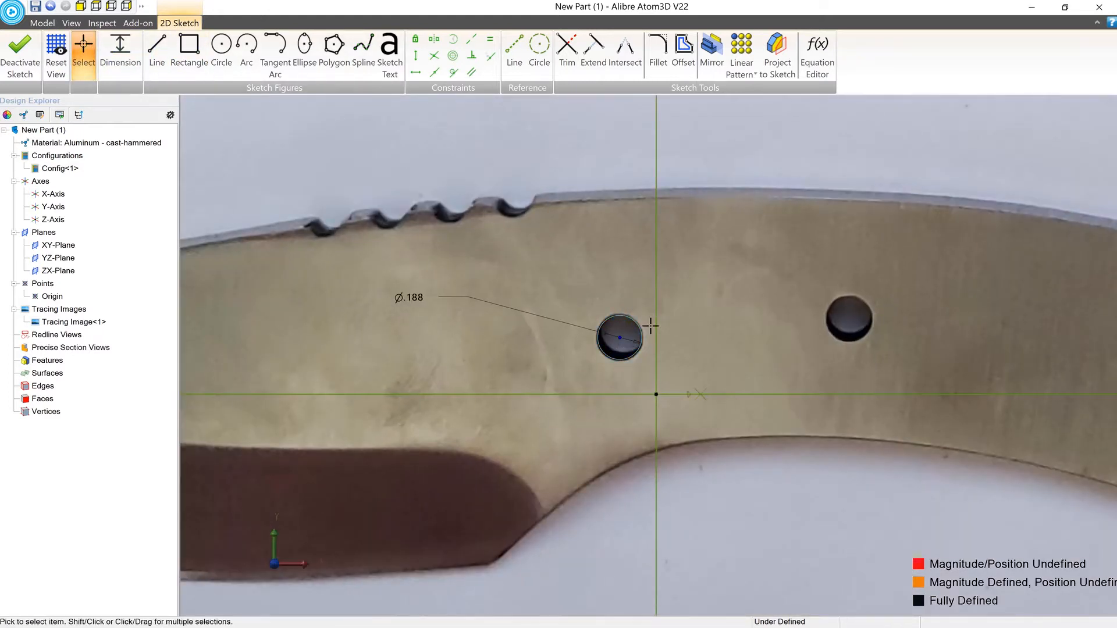
key(ctrl+v)
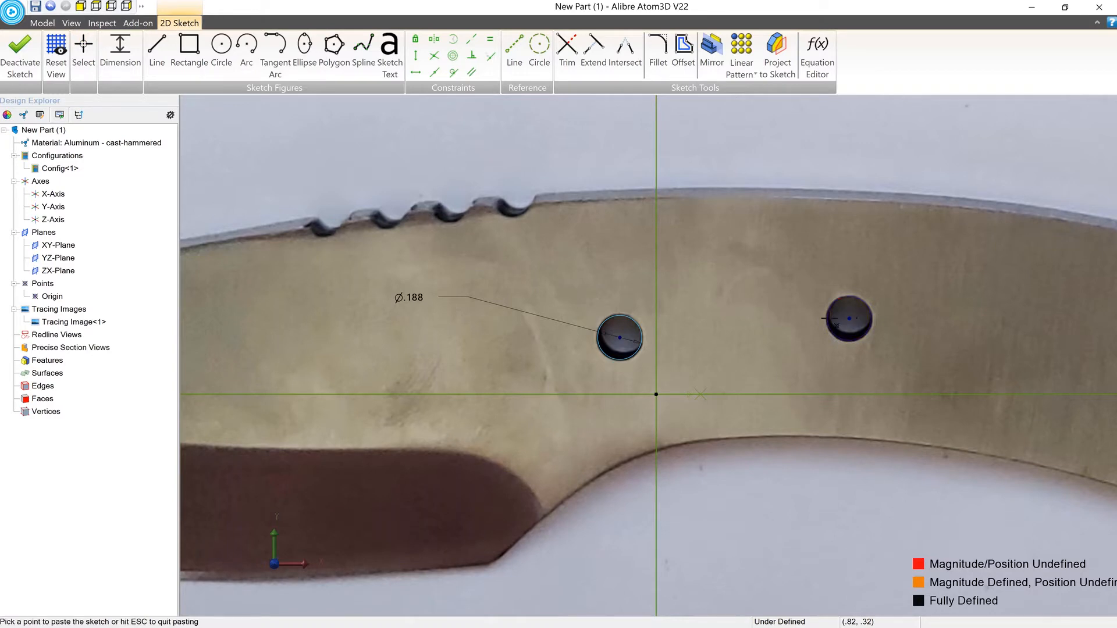
scroll(850, 318, down, 5)
scroll(948, 369, up, 6)
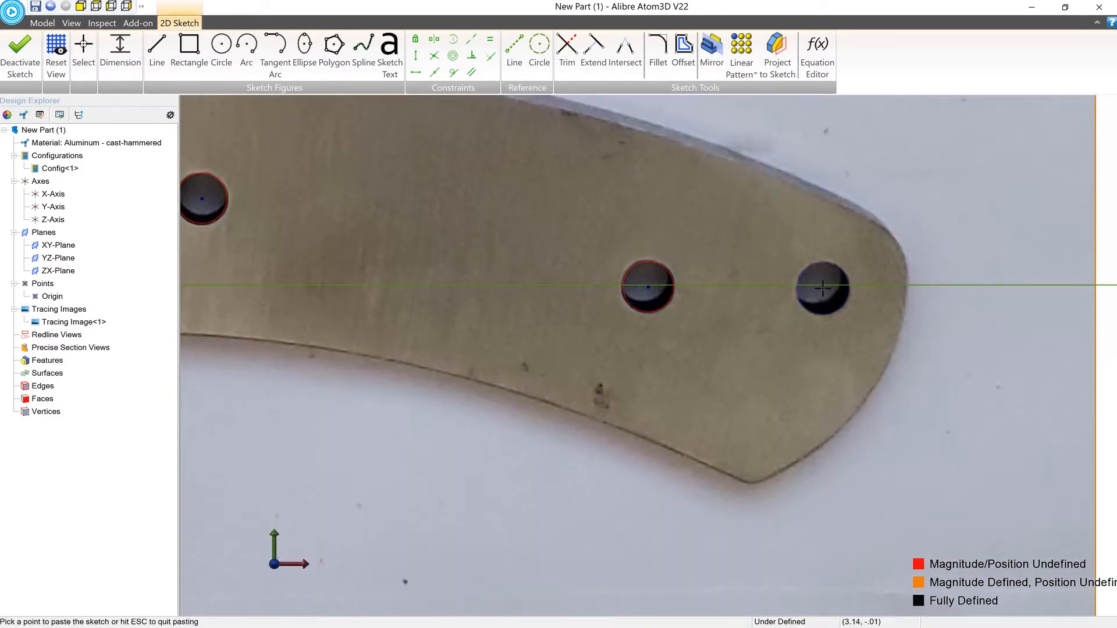
scroll(936, 251, down, 5)
key(Escape)
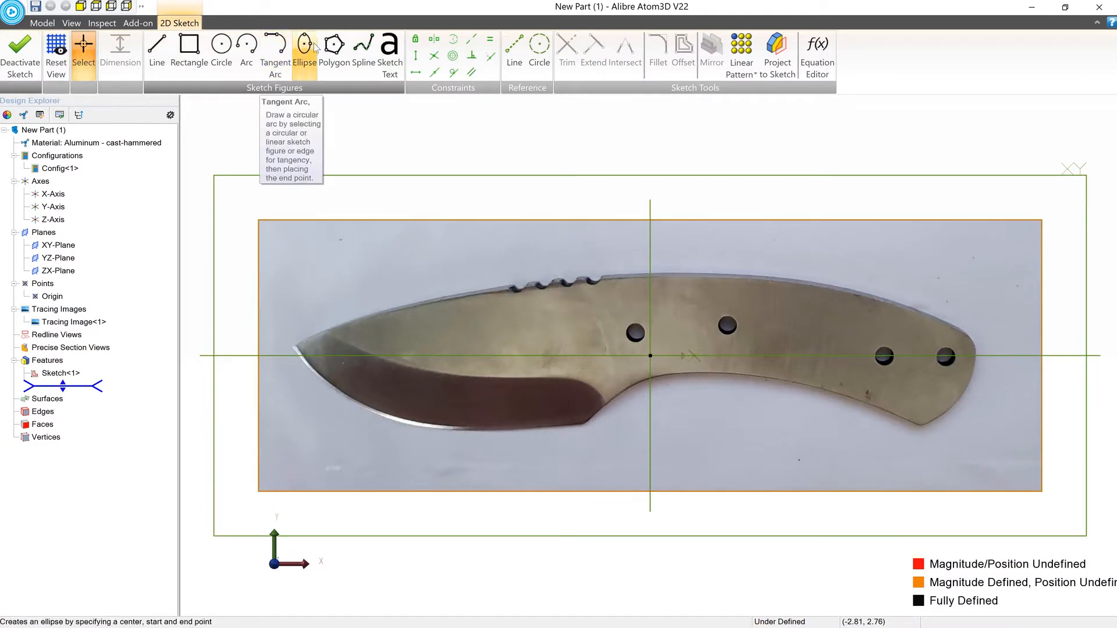
Trace the rounded butt end of the handle with a spline, from its lower corner up to the spine.
click(363, 49)
scroll(976, 356, up, 1)
scroll(975, 356, up, 3)
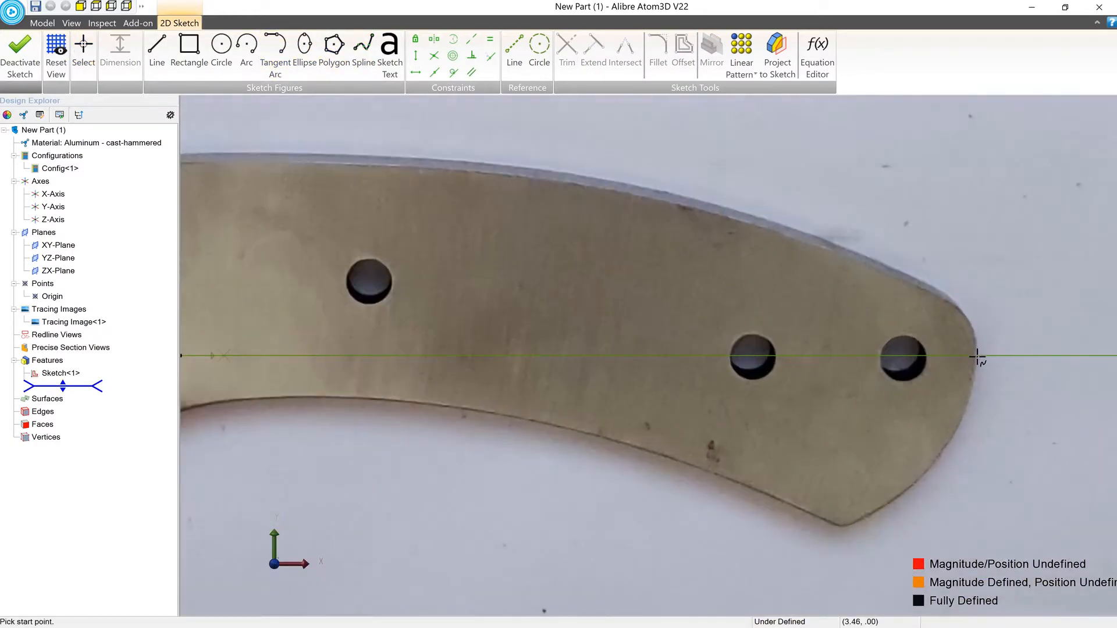
scroll(885, 542, up, 2)
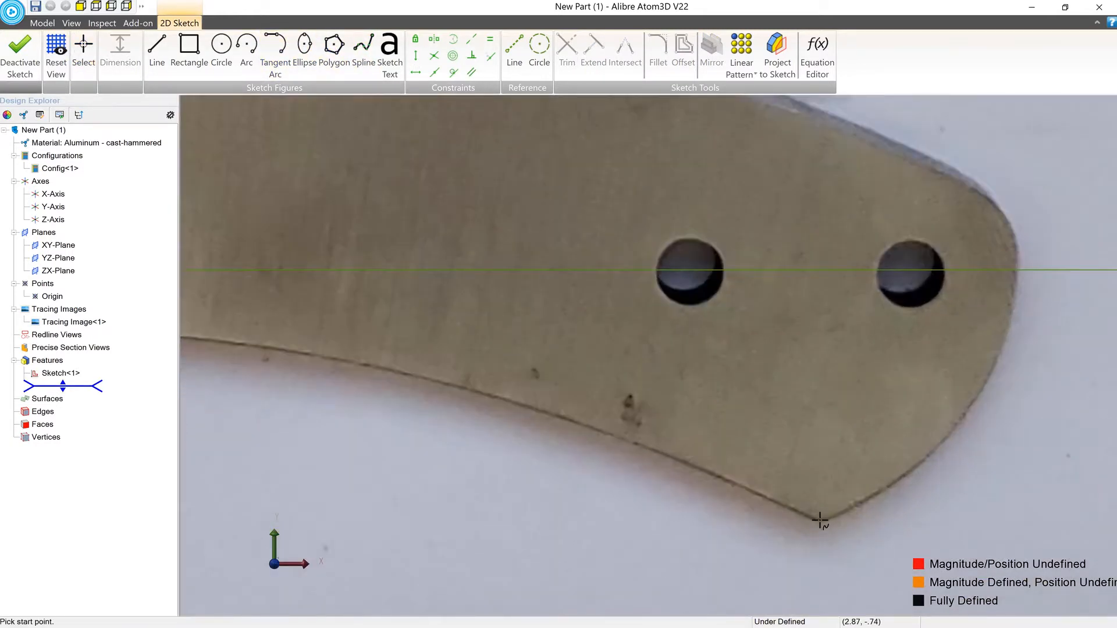
click(884, 502)
click(948, 435)
click(989, 376)
click(1012, 229)
click(986, 195)
click(852, 133)
Continue the spline along the knife's spine, passing straight over the thumb notches, to the blade tip.
middle_drag(852, 134, 950, 394)
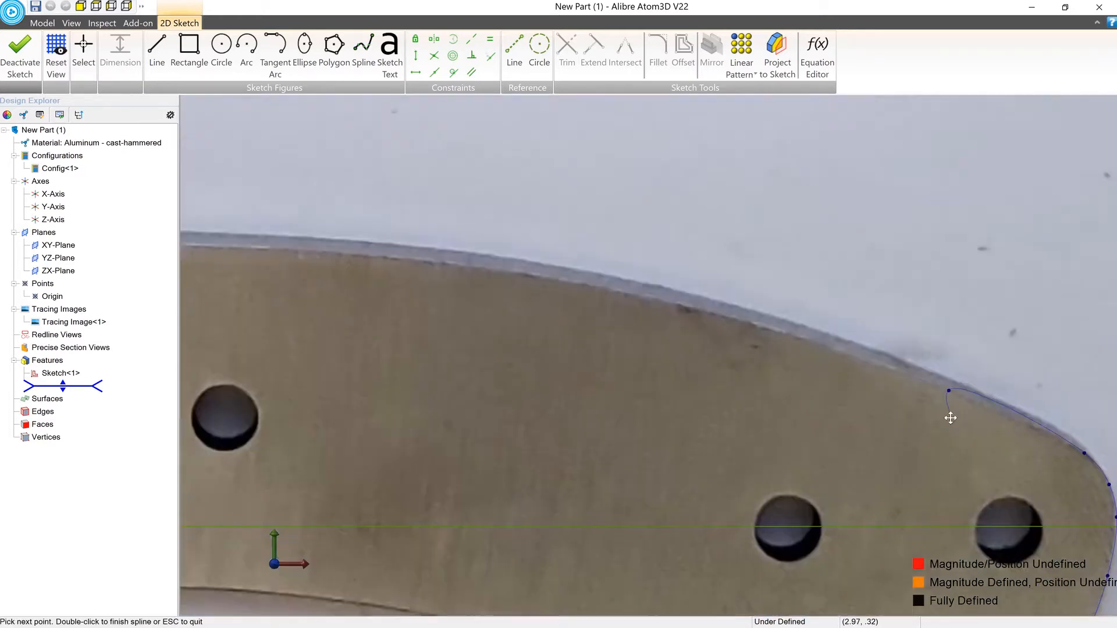
click(312, 255)
middle_drag(312, 254, 946, 274)
click(729, 265)
click(546, 268)
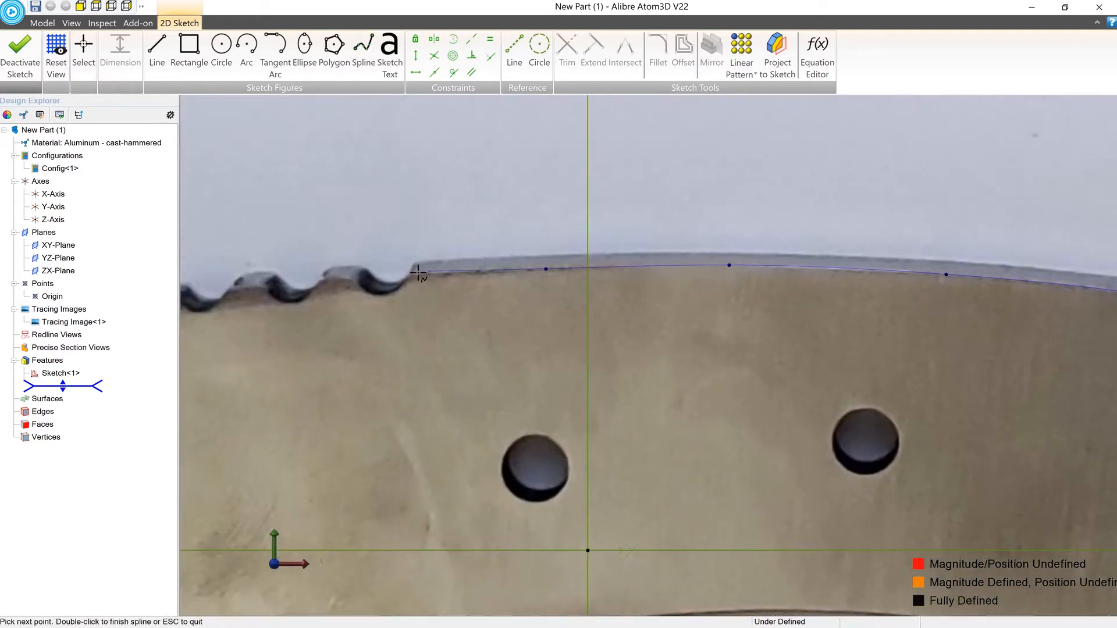
middle_drag(241, 292, 883, 231)
click(725, 248)
click(413, 305)
middle_drag(414, 304, 544, 260)
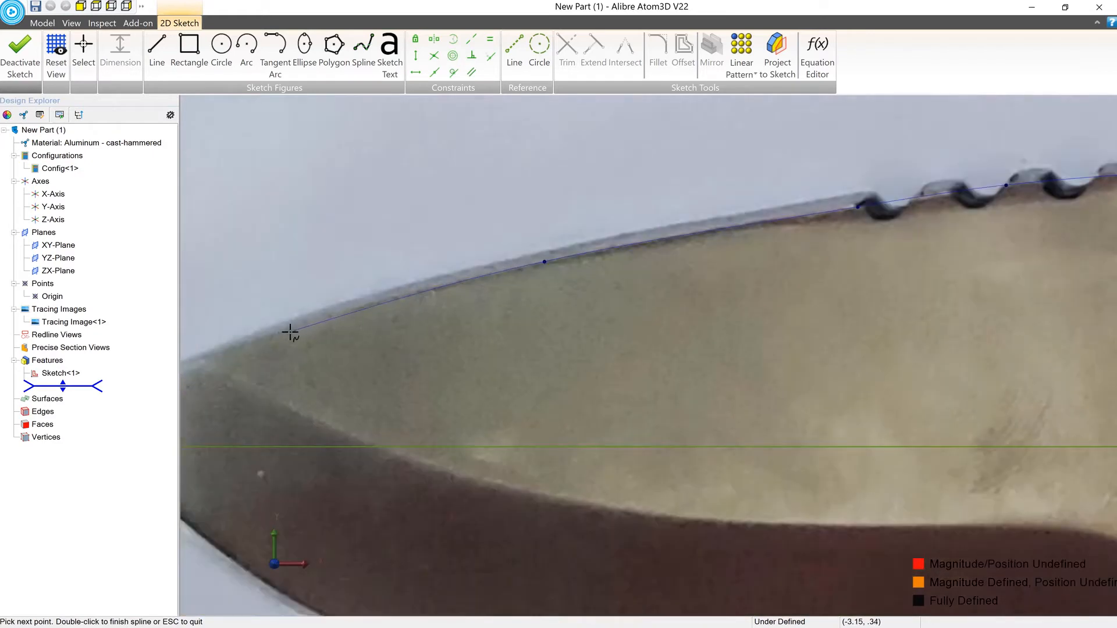
click(285, 327)
middle_drag(285, 328, 456, 270)
click(280, 338)
click(252, 356)
Trace the curved cutting edge with spline points from the blade tip to the heel corner.
click(294, 417)
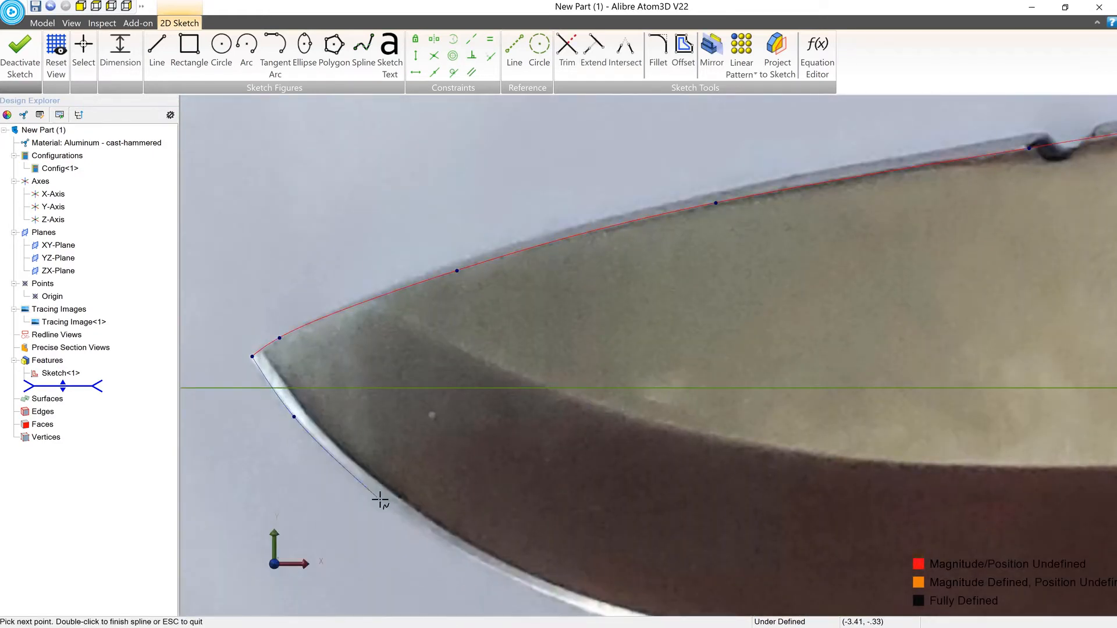
click(383, 500)
middle_drag(382, 500, 271, 259)
click(415, 347)
click(590, 403)
click(824, 419)
click(1033, 411)
middle_drag(1033, 411, 464, 360)
click(614, 341)
Trace the handle's underside with a spline from the heel to the butt's lower corner, closing the knife outline.
click(691, 273)
click(847, 178)
click(977, 158)
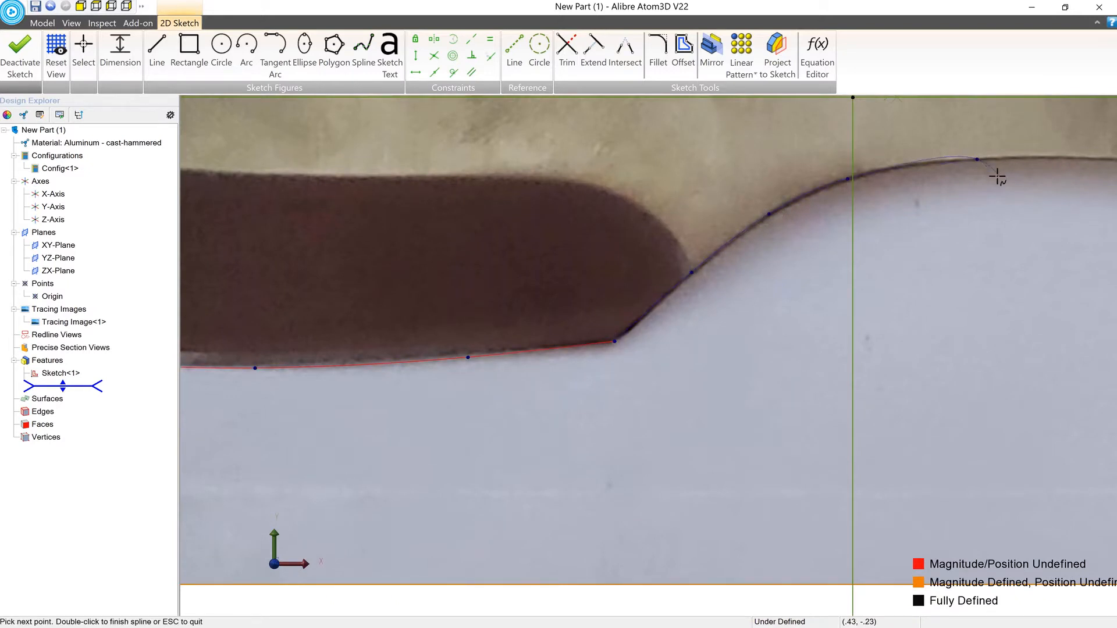
middle_drag(996, 176, 469, 249)
click(587, 233)
click(789, 255)
click(965, 294)
click(1091, 335)
middle_drag(1091, 344, 251, 149)
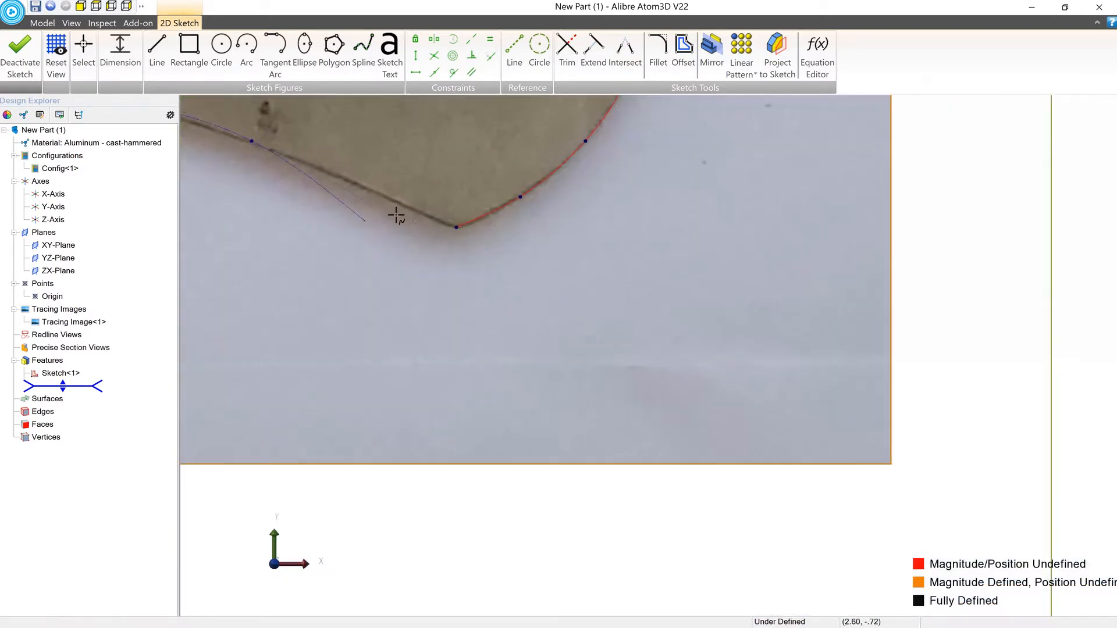
click(456, 226)
scroll(780, 351, down, 4)
middle_drag(812, 351, 882, 354)
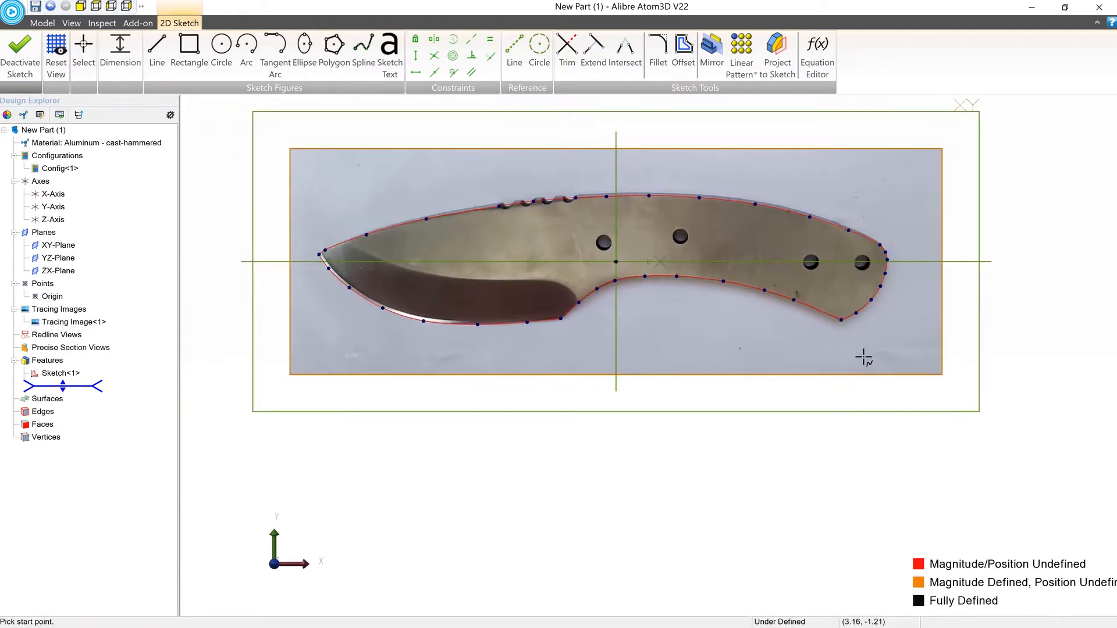
Extrude the knife outline as a Mid Plane boss with a depth of .25 inch.
click(42, 22)
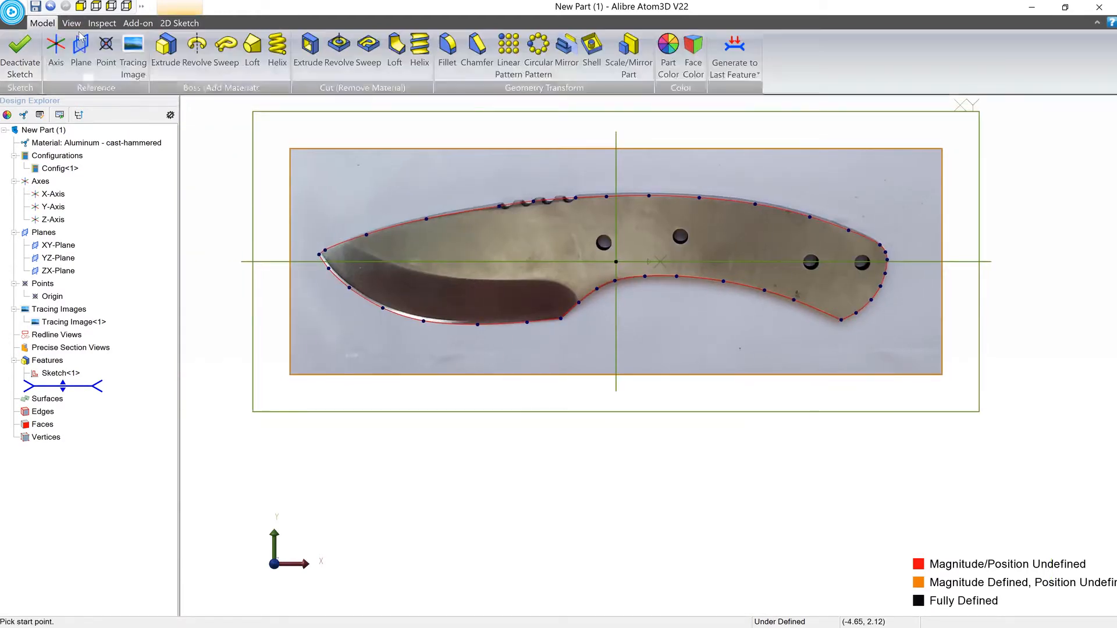
click(167, 53)
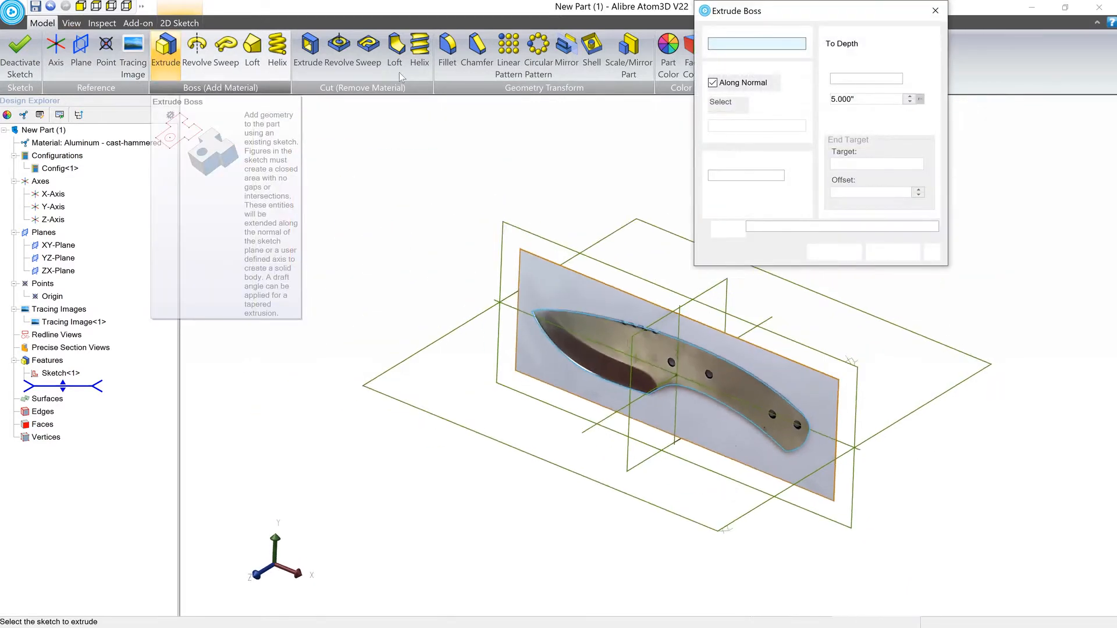
click(880, 50)
click(884, 60)
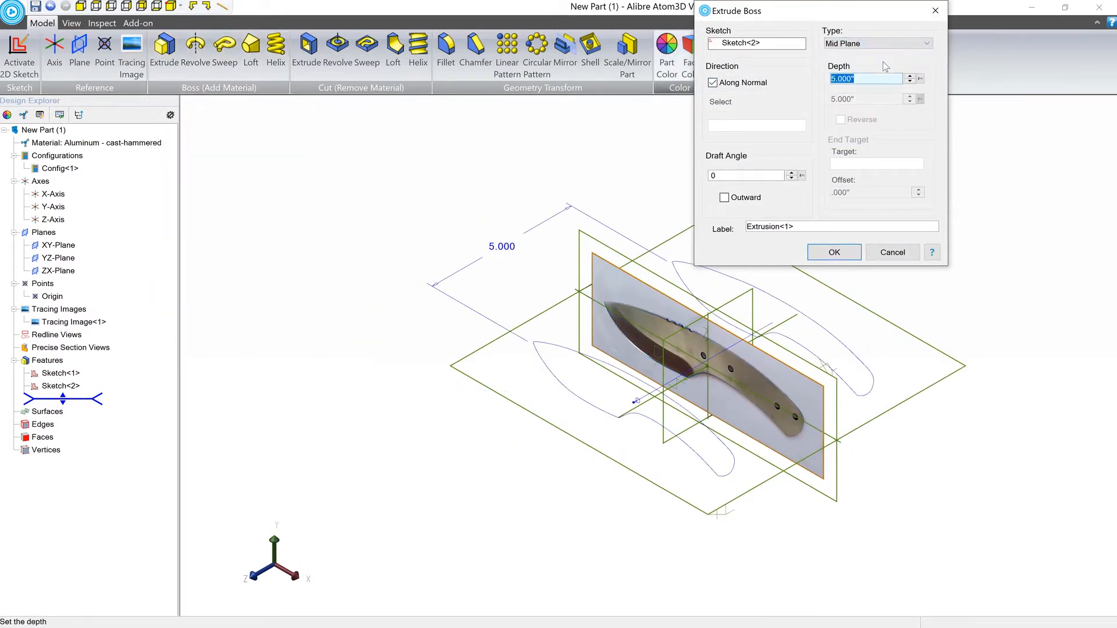
text(.25)
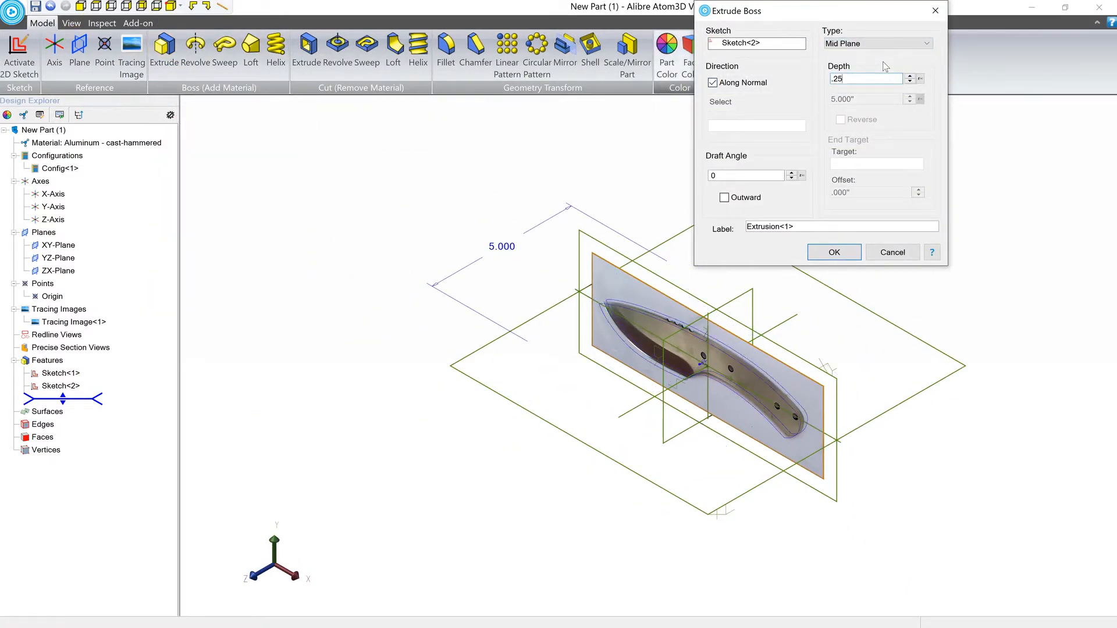
key(Return)
click(894, 173)
Roll the TopHandle feature history forward to just after Sketch<17>, bringing in the handle planes and cross-section sketches.
mouse_move(837, 241)
middle_down()
mouse_move(849, 252)
mouse_move(838, 249)
middle_up()
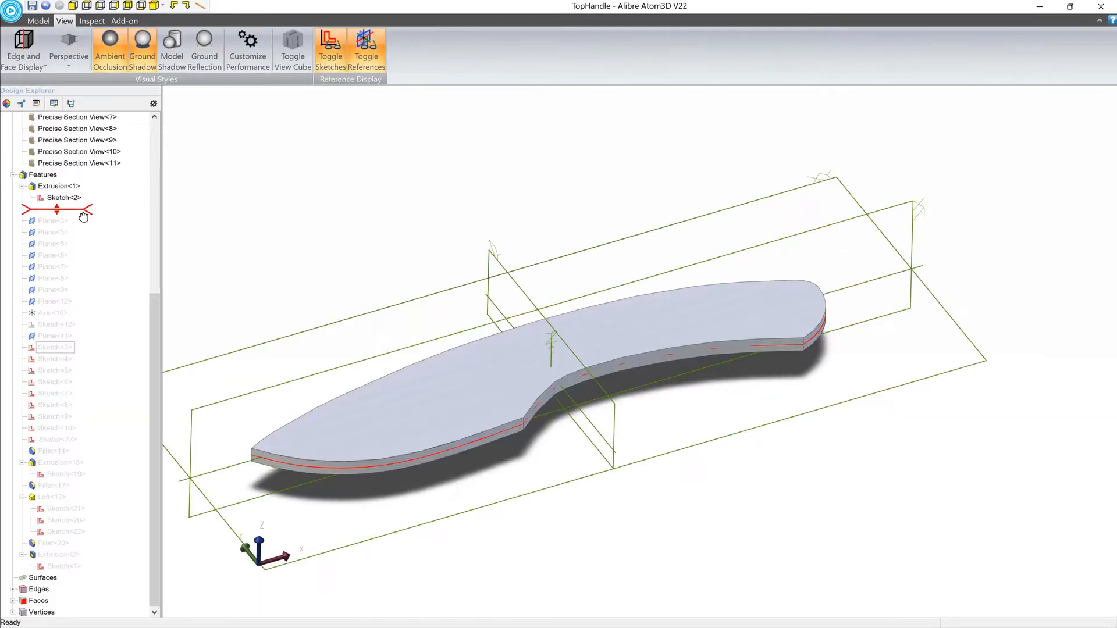
drag(70, 215, 75, 554)
mouse_move(265, 362)
middle_down()
mouse_move(351, 305)
mouse_move(273, 375)
middle_up()
Loft a boss through the eight handle cross-sections in order, from Sketch<3> to Sketch<10>.
click(39, 21)
click(226, 47)
middle_drag(484, 269, 406, 286)
click(410, 355)
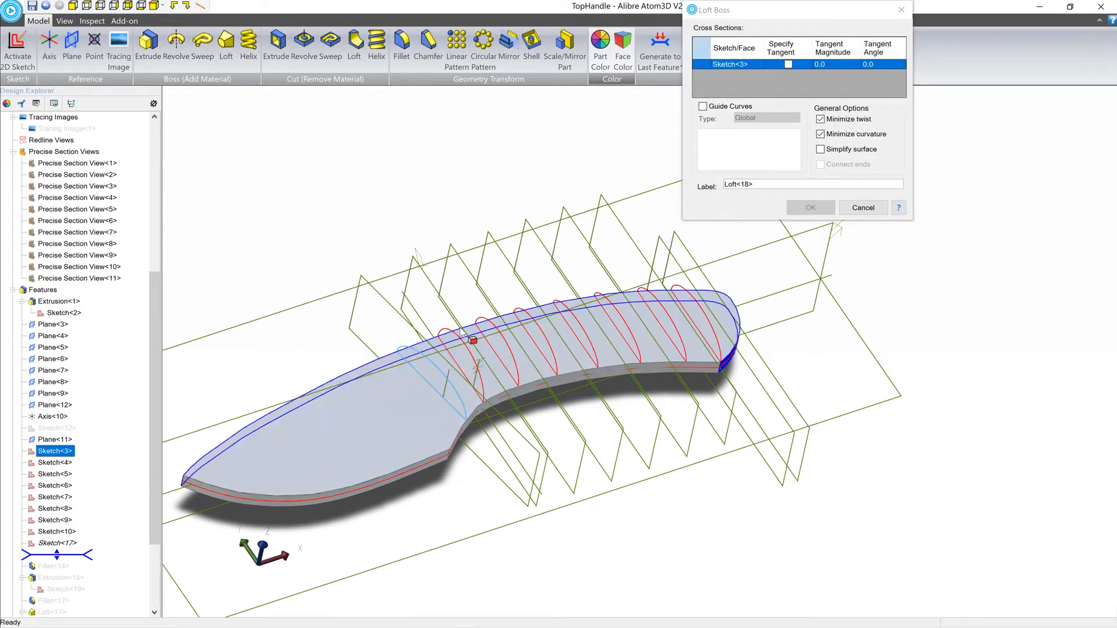
click(447, 338)
click(488, 326)
click(527, 317)
click(567, 308)
click(605, 297)
click(644, 293)
click(680, 290)
click(811, 207)
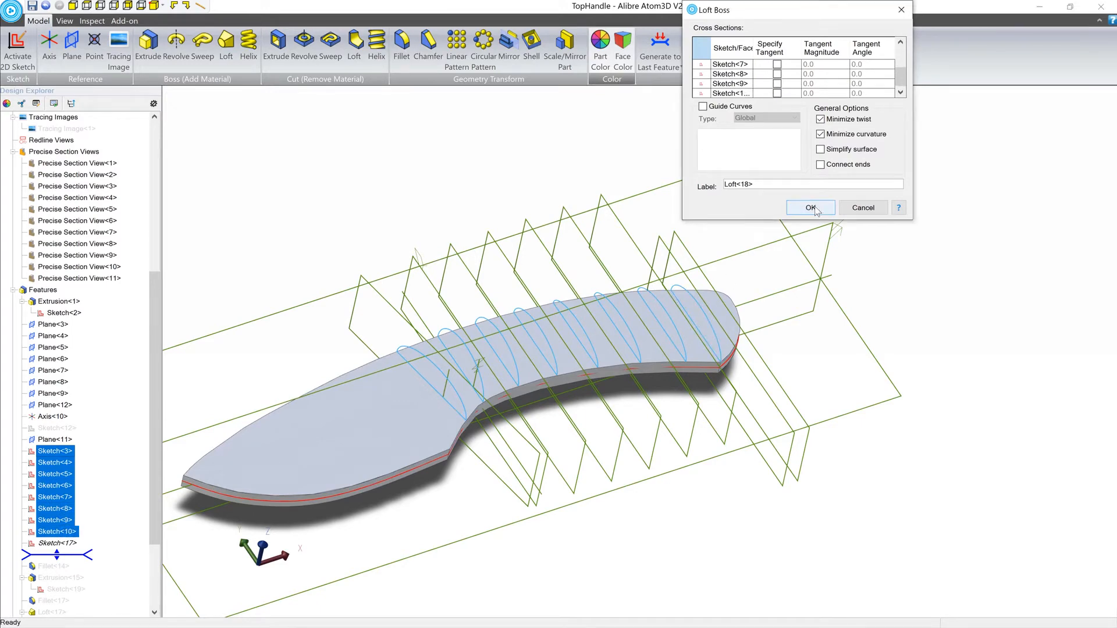
Fillet the curved front edge of the lofted handle, facing the blade, with a .200 inch constant radius.
middle_drag(838, 310, 367, 200)
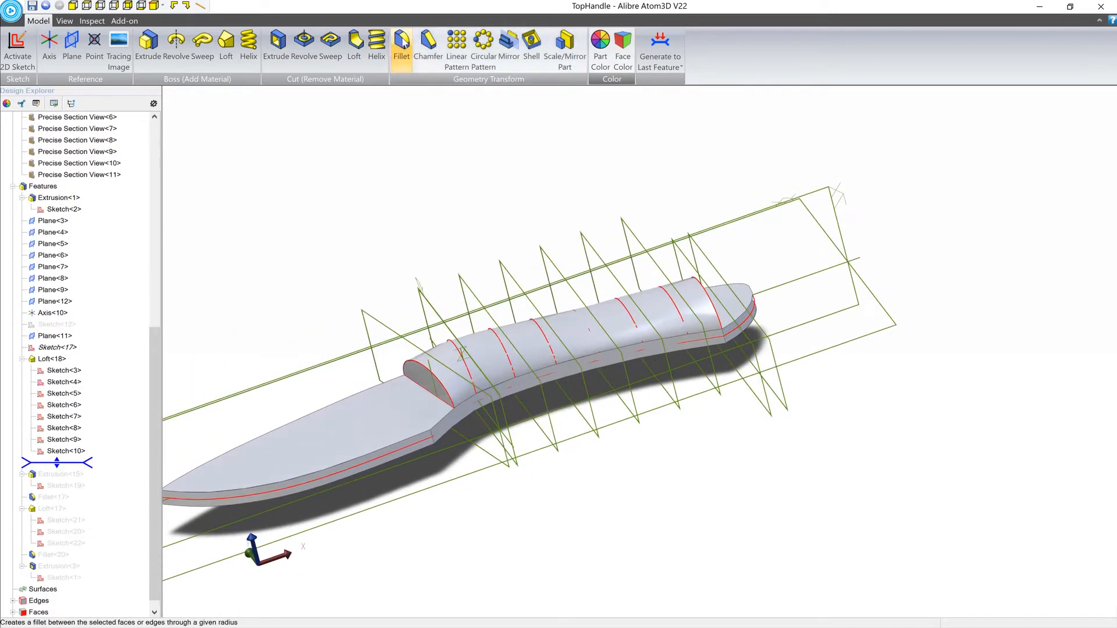
click(402, 44)
click(414, 378)
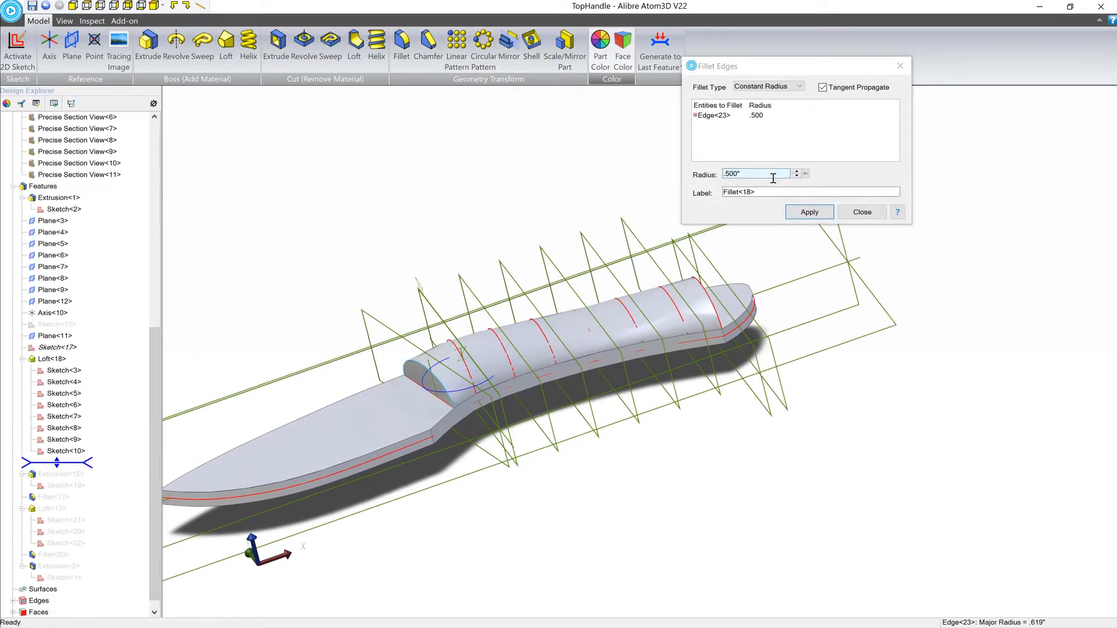
click(799, 177)
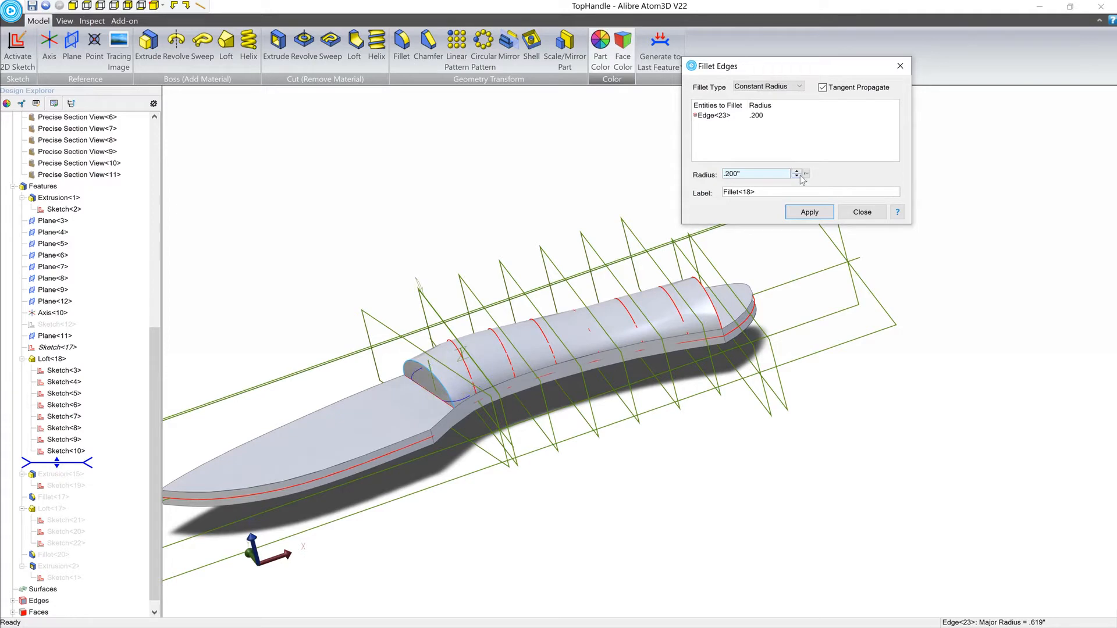
click(809, 211)
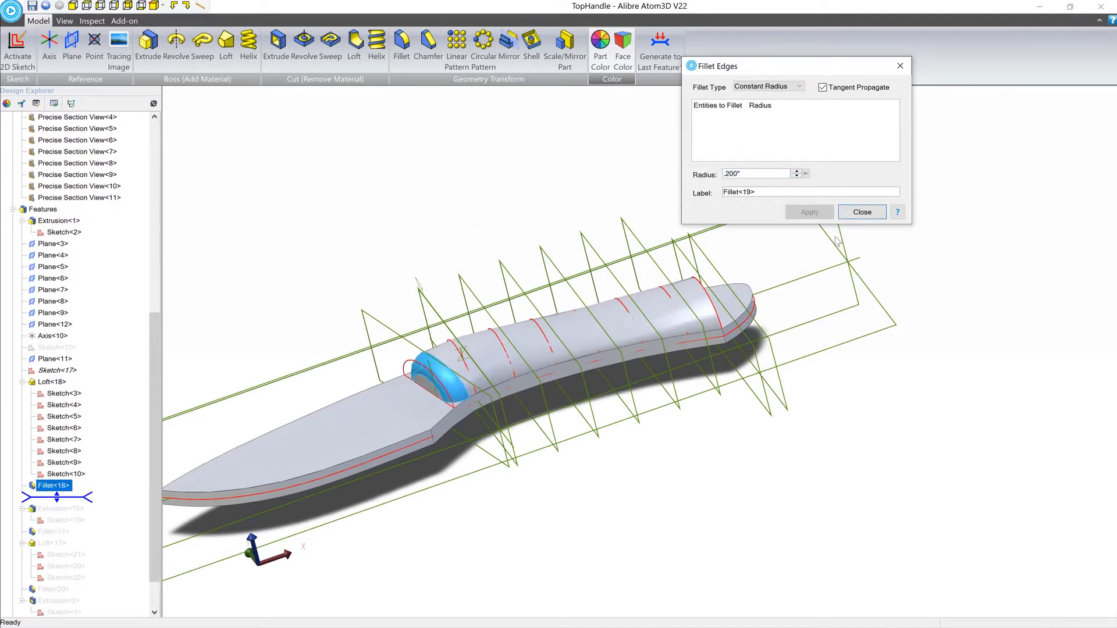
click(862, 212)
Roll the feature history forward through Extrusion<15>, Fillet<17>, Loft<17> and Fillet<20> to the end of Extrusion<2>.
mouse_move(449, 192)
right_down()
mouse_move(481, 211)
mouse_move(461, 197)
right_up()
drag(76, 497, 85, 557)
mouse_move(779, 291)
middle_down()
mouse_move(779, 301)
mouse_move(773, 287)
middle_up()
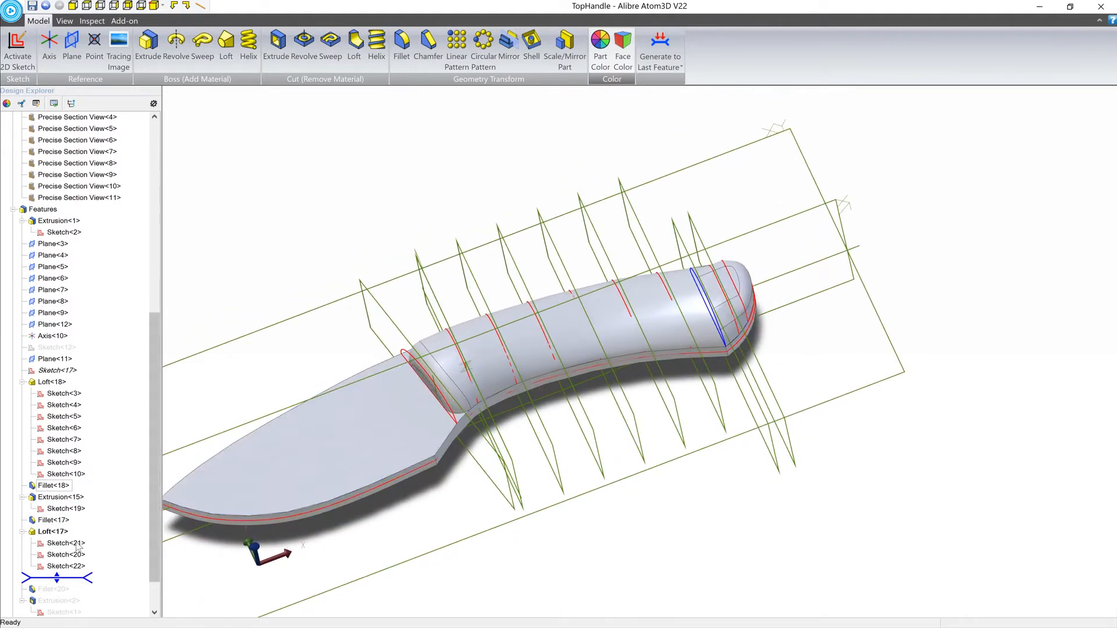
scroll(76, 550, down, 2)
drag(78, 532, 79, 565)
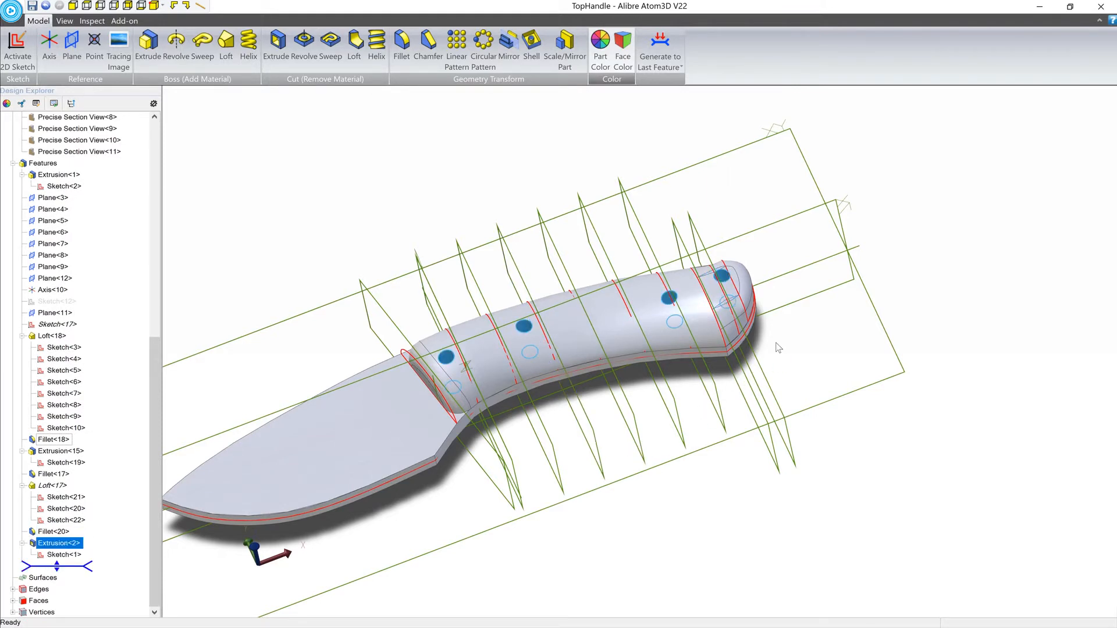
Hide the reference planes and sketches around the TopHandle part, leaving only the solid knife geometry.
middle_drag(780, 348, 794, 339)
key(ctrl+shift+h)
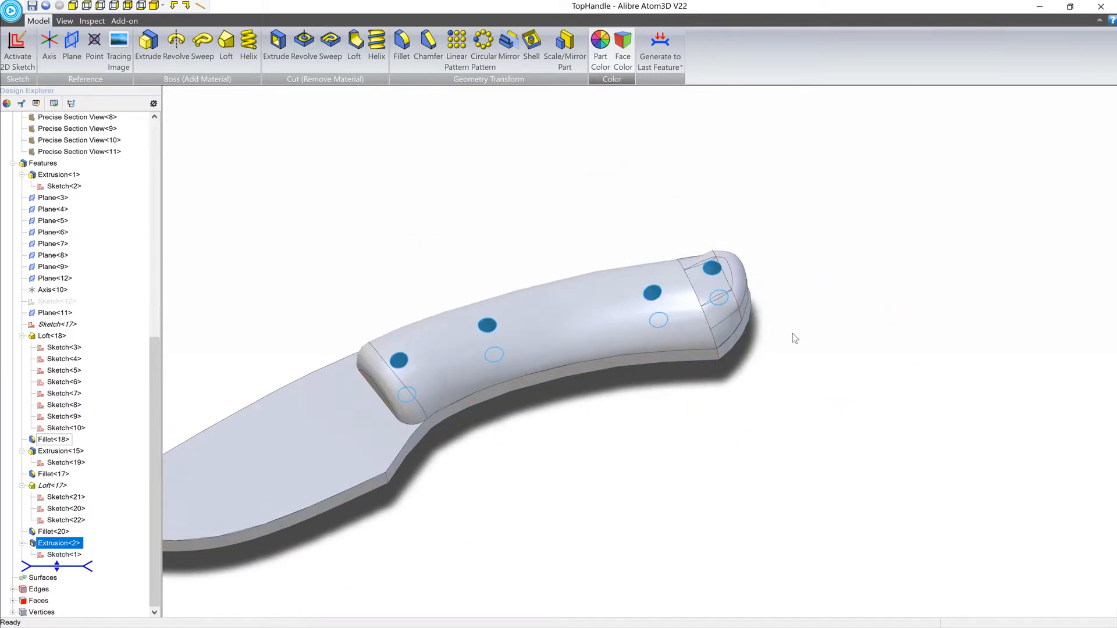
click(793, 333)
mouse_move(645, 341)
middle_down()
mouse_move(652, 364)
mouse_move(650, 334)
middle_up()
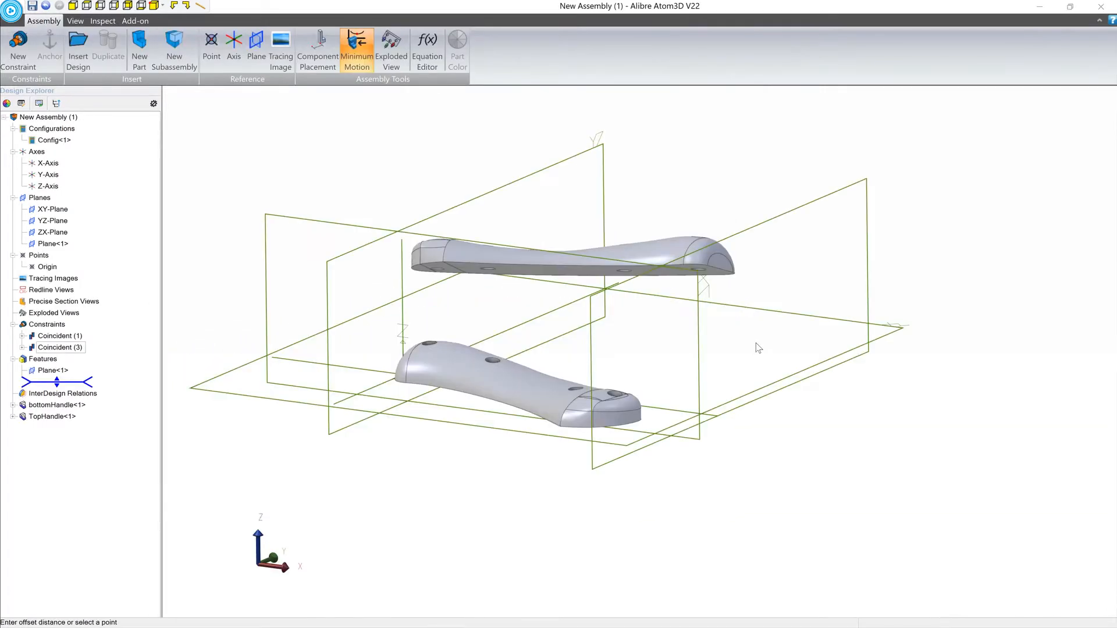
In the handle assembly, constrain the flat underside face of bottomHandle coincident with the XY-Plane.
middle_drag(758, 348, 788, 357)
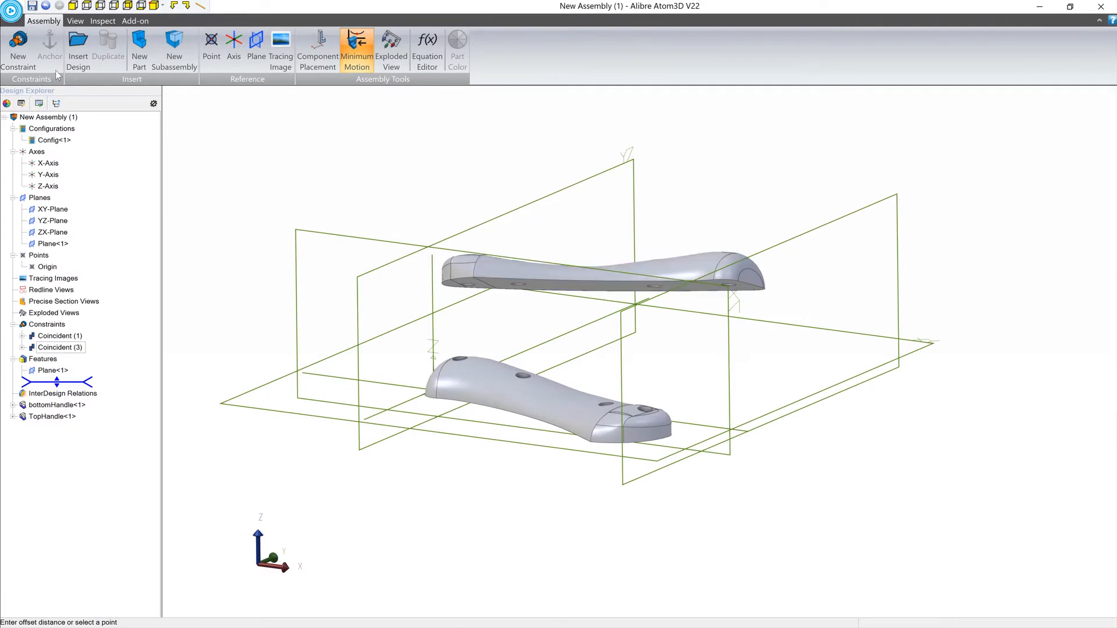
click(16, 48)
click(682, 294)
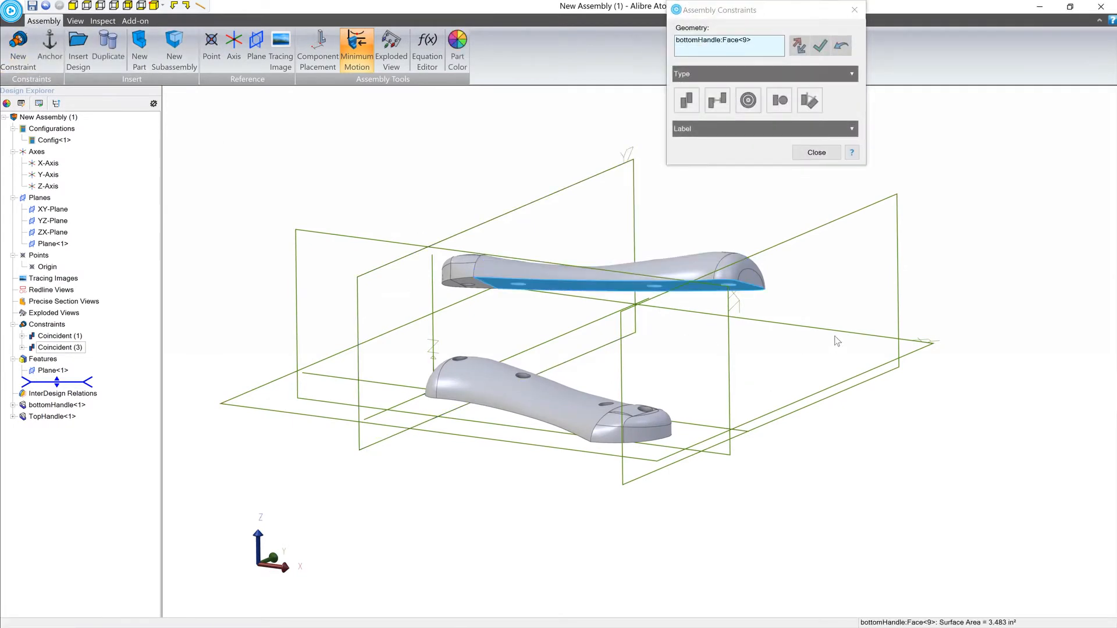
click(839, 334)
click(839, 334)
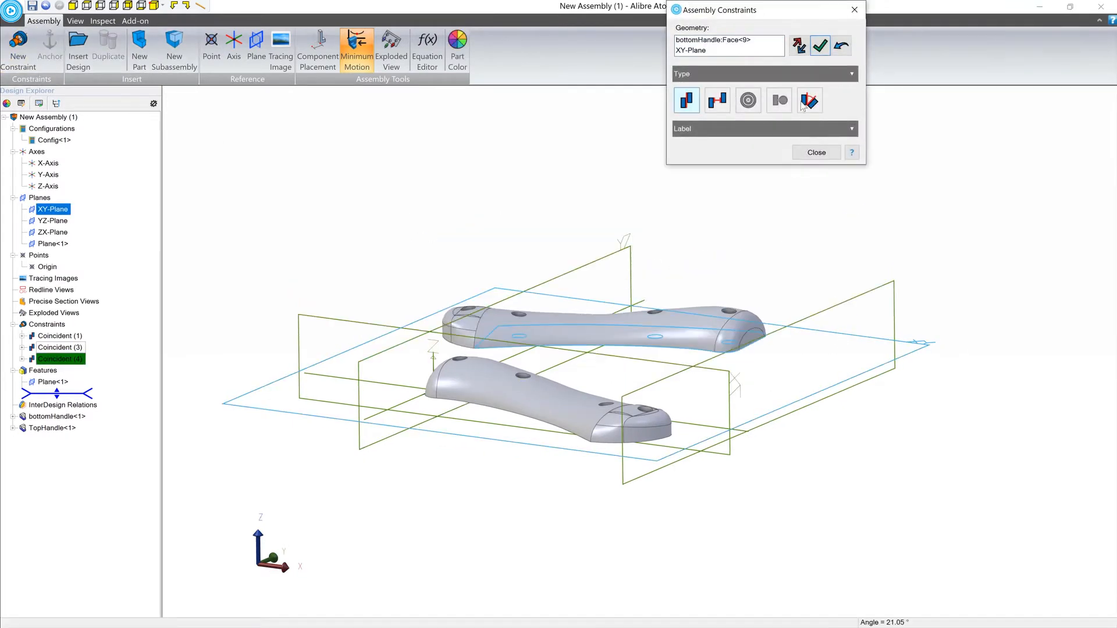
click(819, 48)
Constrain the small end face of bottomHandle coincident with Plane<1> and finish adding constraints.
click(773, 336)
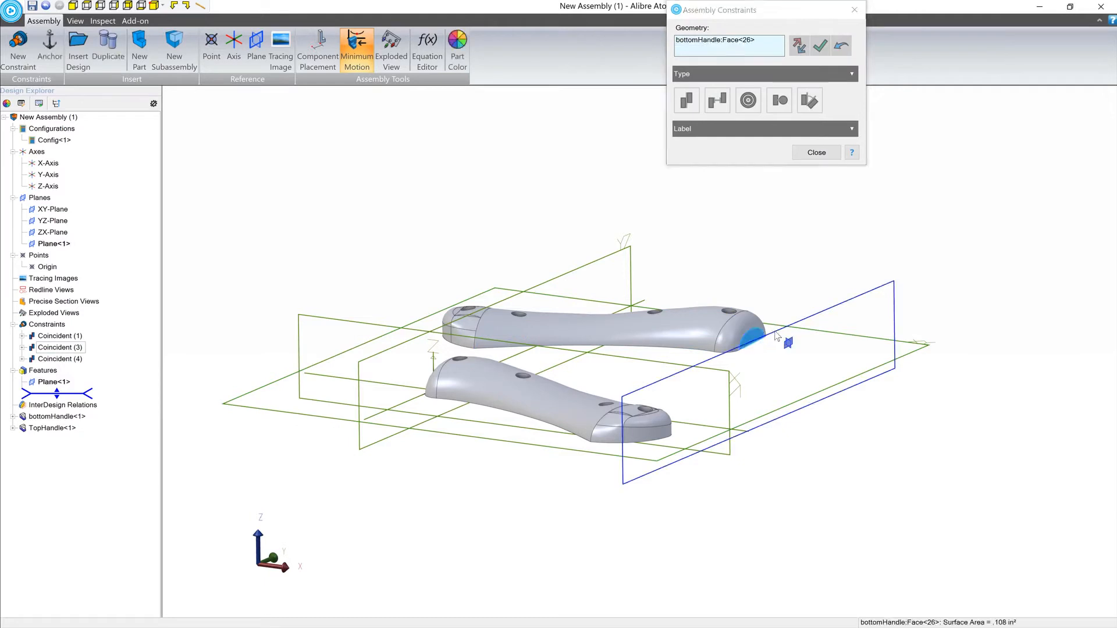
click(775, 336)
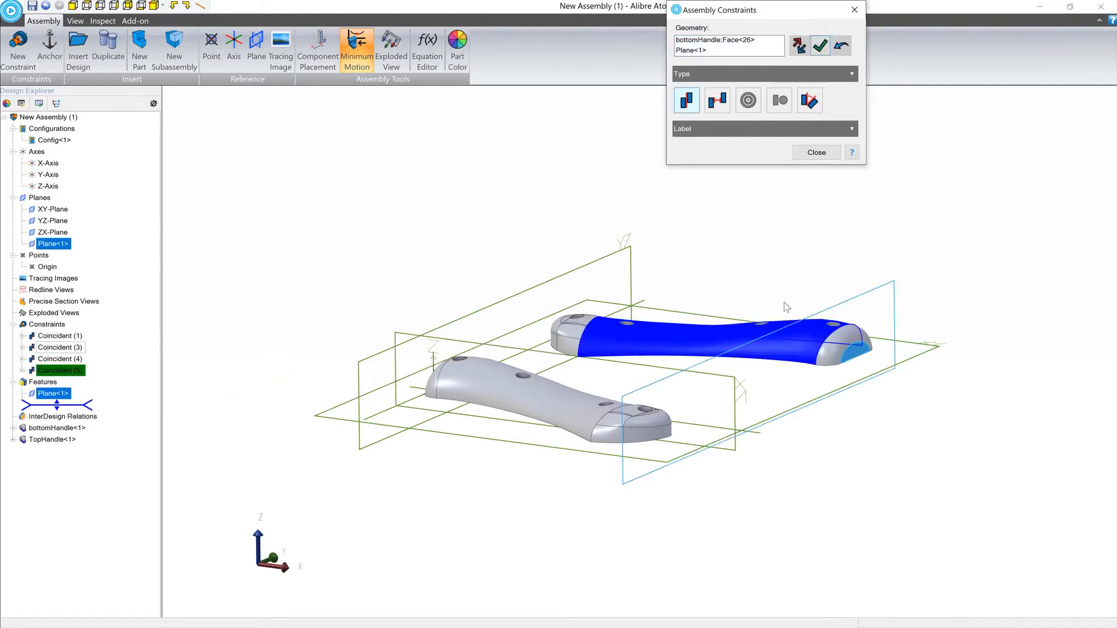
click(819, 47)
click(818, 154)
Reposition bottomHandle beside TopHandle and hide the assembly's reference planes, axes and origin.
middle_drag(753, 217, 756, 247)
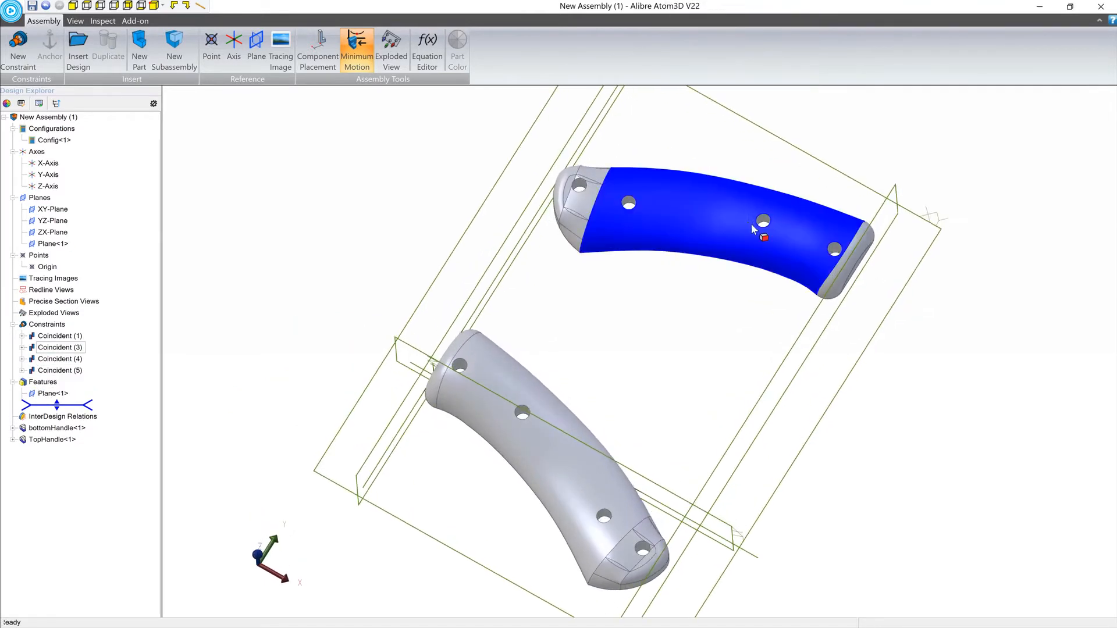
drag(751, 250, 719, 295)
middle_drag(726, 320, 731, 351)
key(ctrl+shift+r)
middle_drag(606, 268, 606, 313)
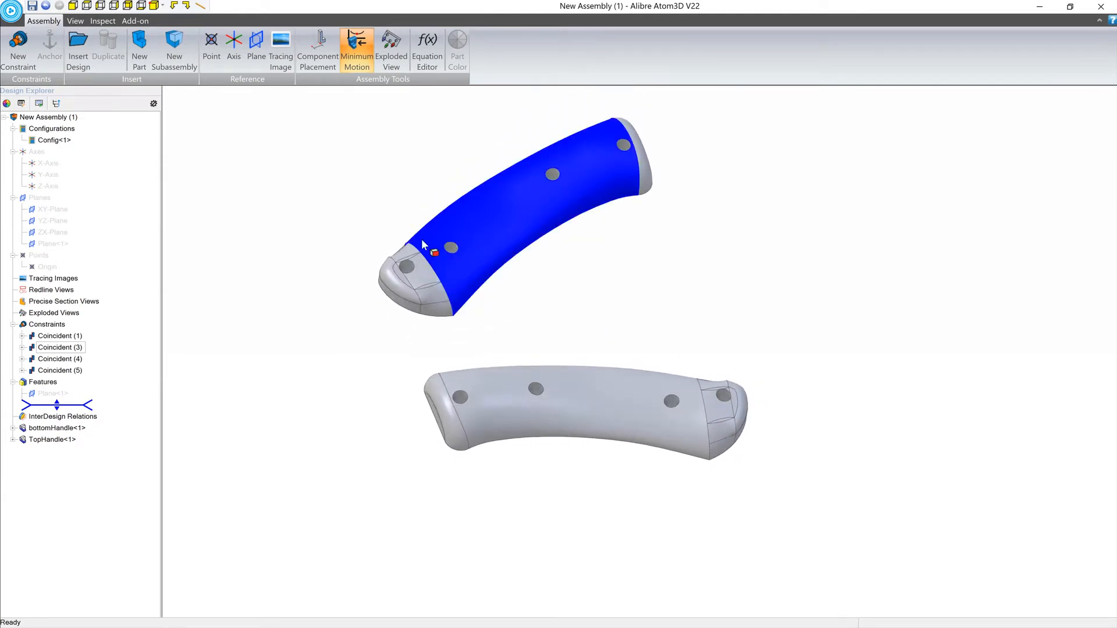
click(11, 11)
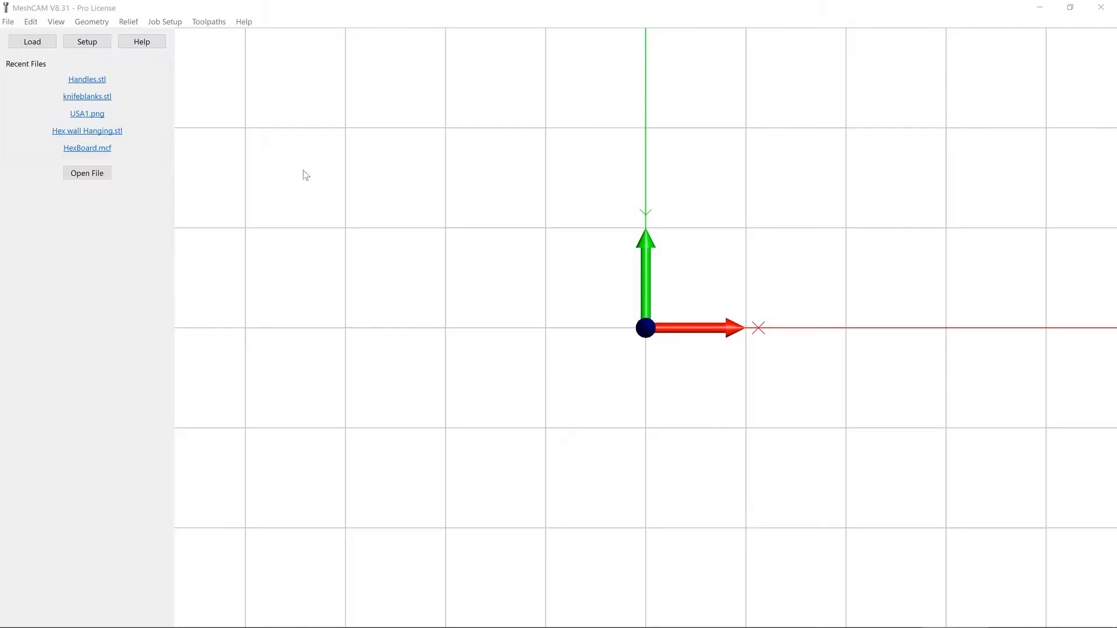
Switch to MeshCAM and load Handles.stl from the Knife folder for a new machining job.
click(31, 44)
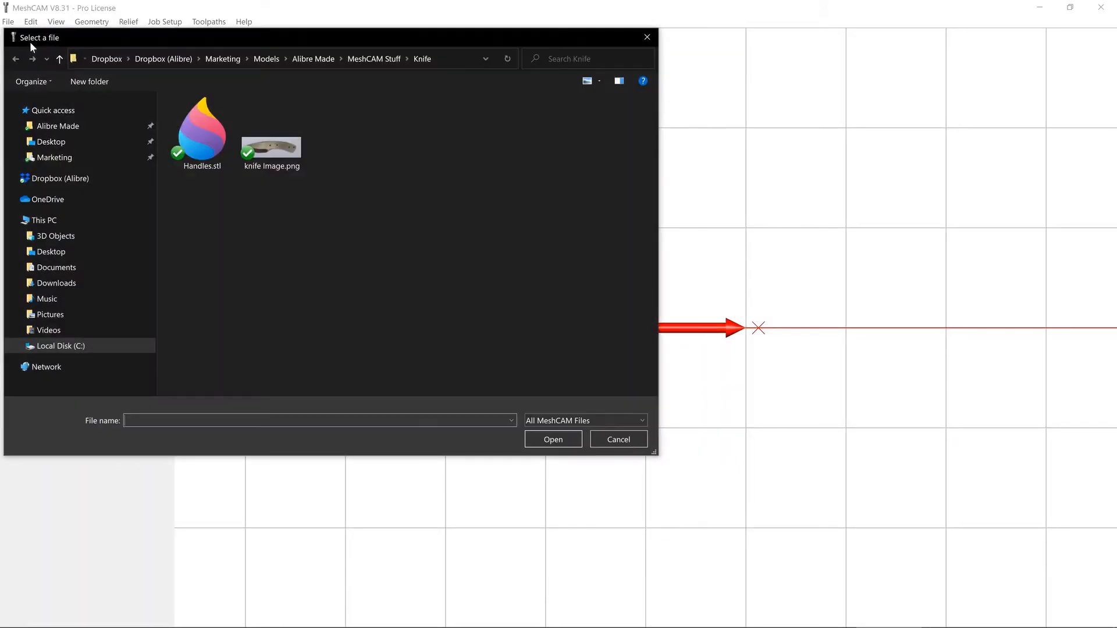
click(200, 136)
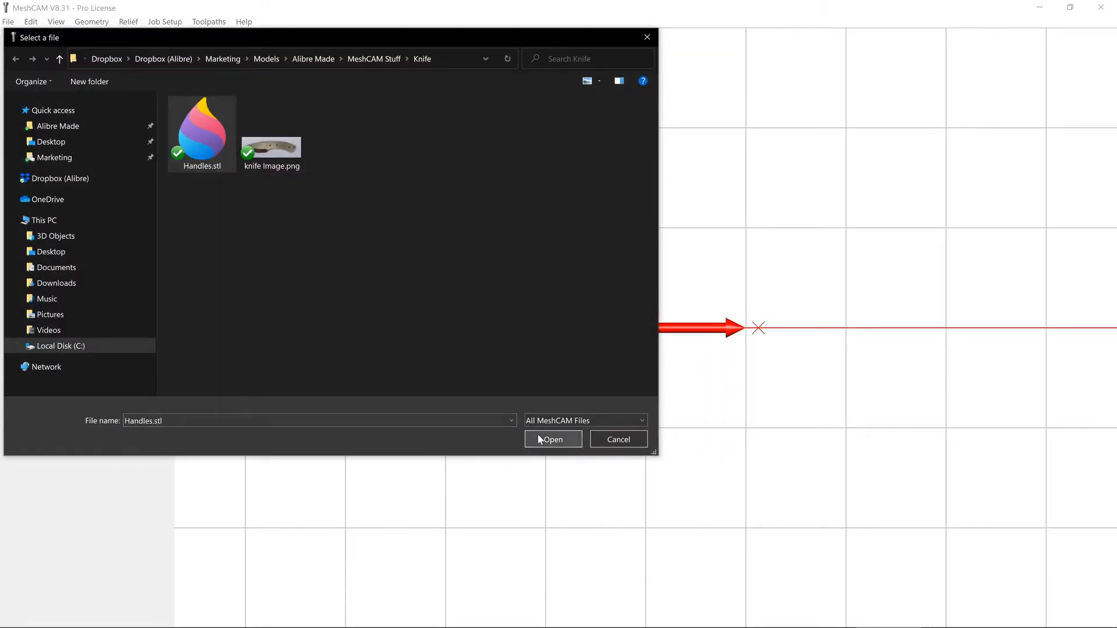
click(553, 439)
scroll(633, 342, down, 3)
drag(671, 325, 611, 327)
click(86, 298)
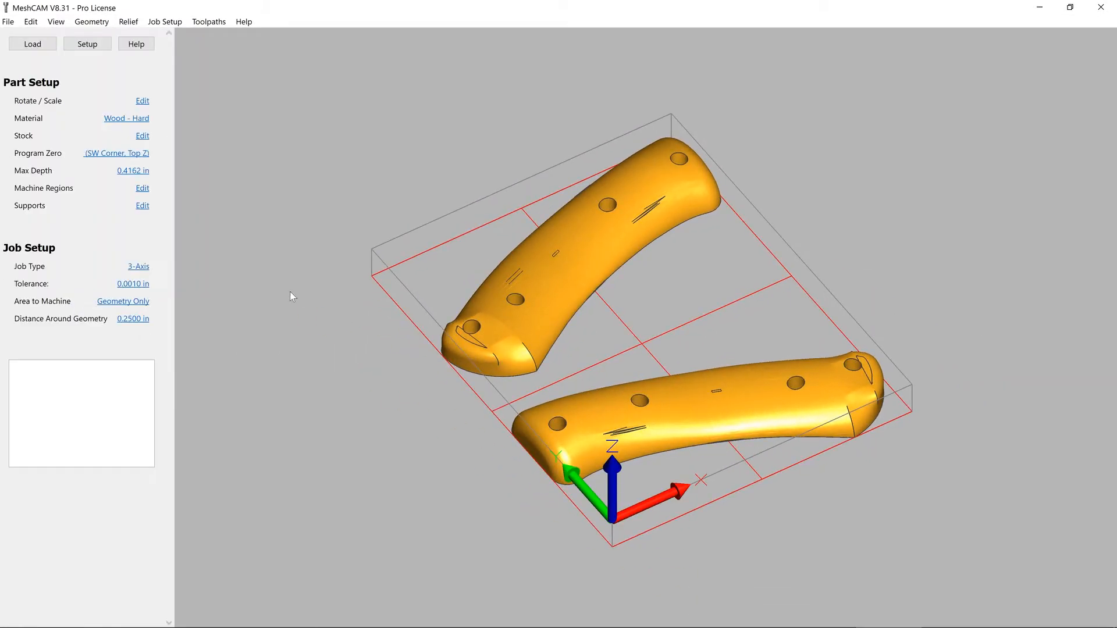
Define the stock size as 6 in X, 7.5 in Y and 0.9375 in Z around the handles.
click(141, 136)
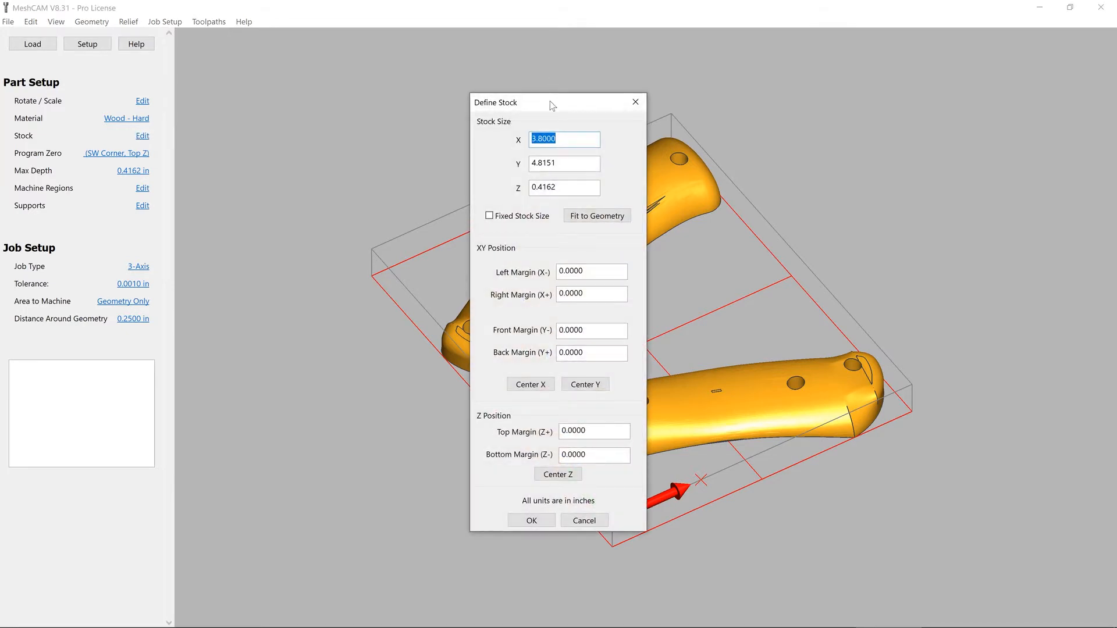
text(6)
key(Tab)
key(shift+End)
text(7.5)
key(Tab)
key(shift+End)
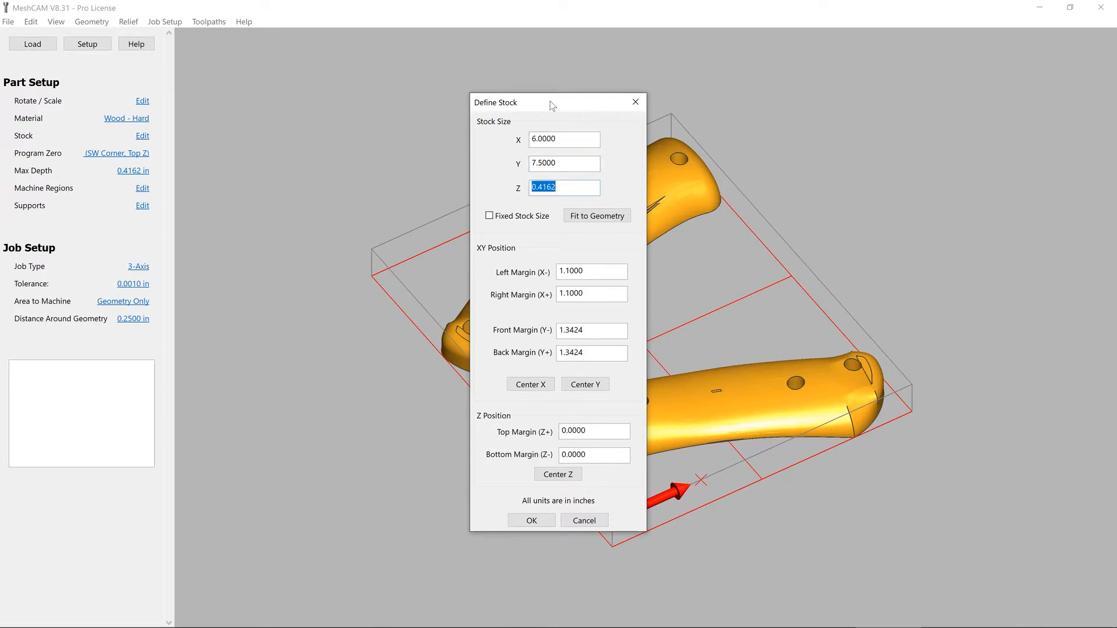
text(.9375)
click(531, 520)
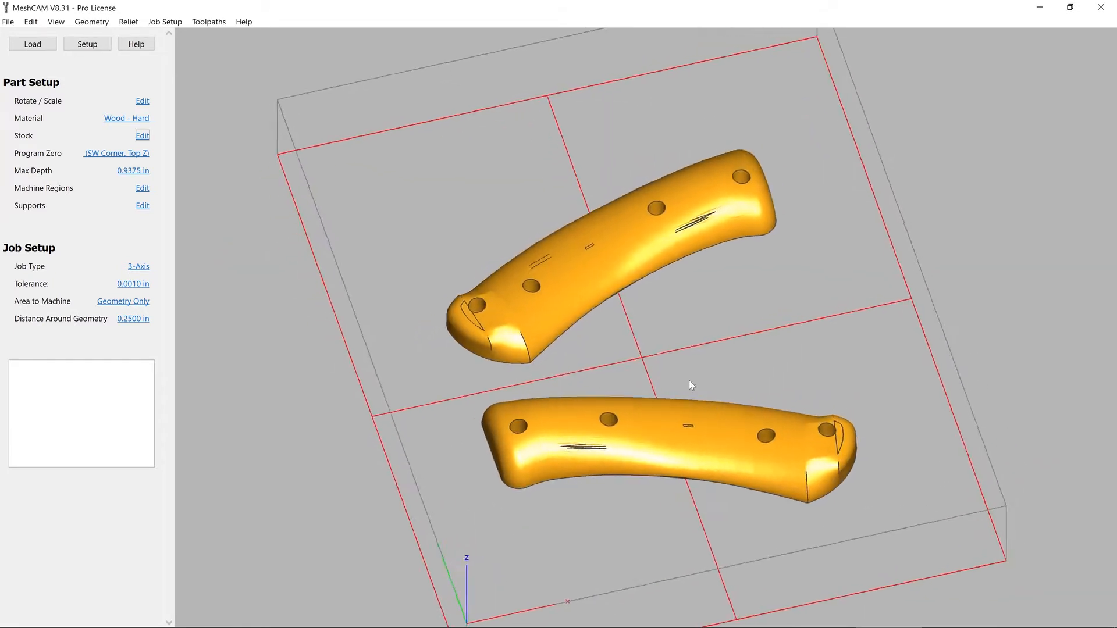
Set the maximum cutting depth to 0.97 in.
drag(646, 208, 644, 40)
drag(686, 267, 752, 341)
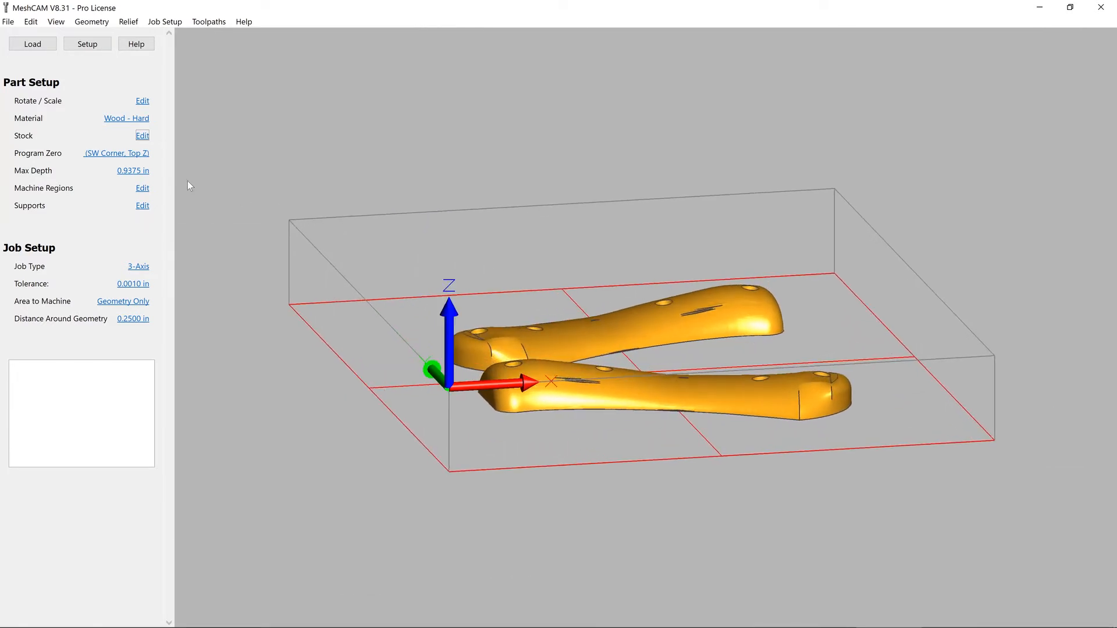
click(140, 171)
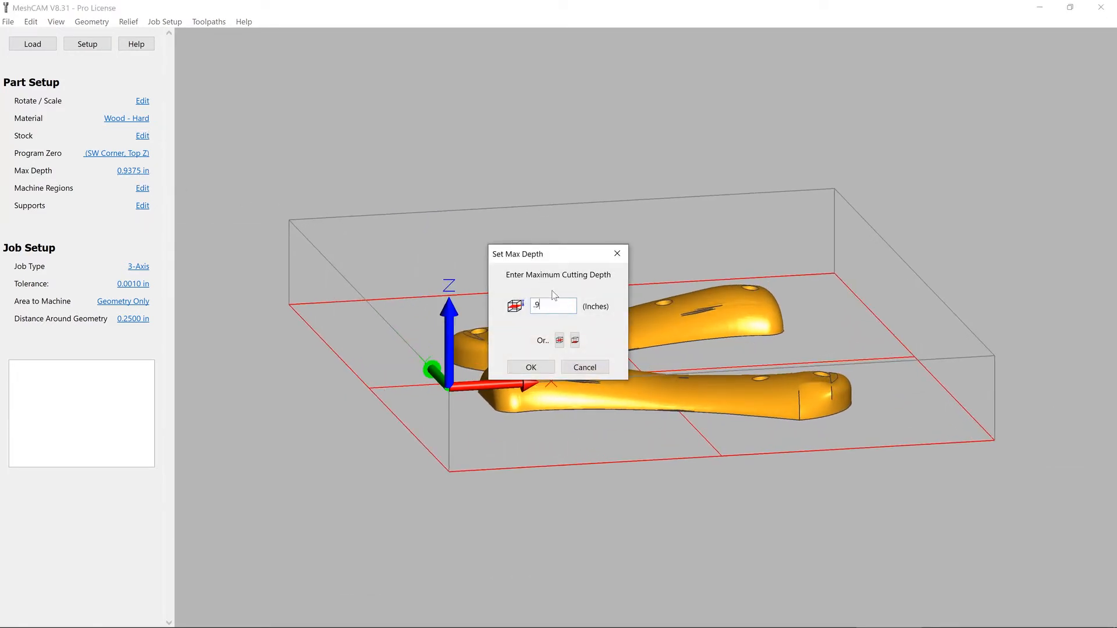
click(545, 362)
Add a 3D Roughing toolpath for the handles using the 0.125 in end mill and Contour Offset toolpath shape.
drag(776, 352, 873, 462)
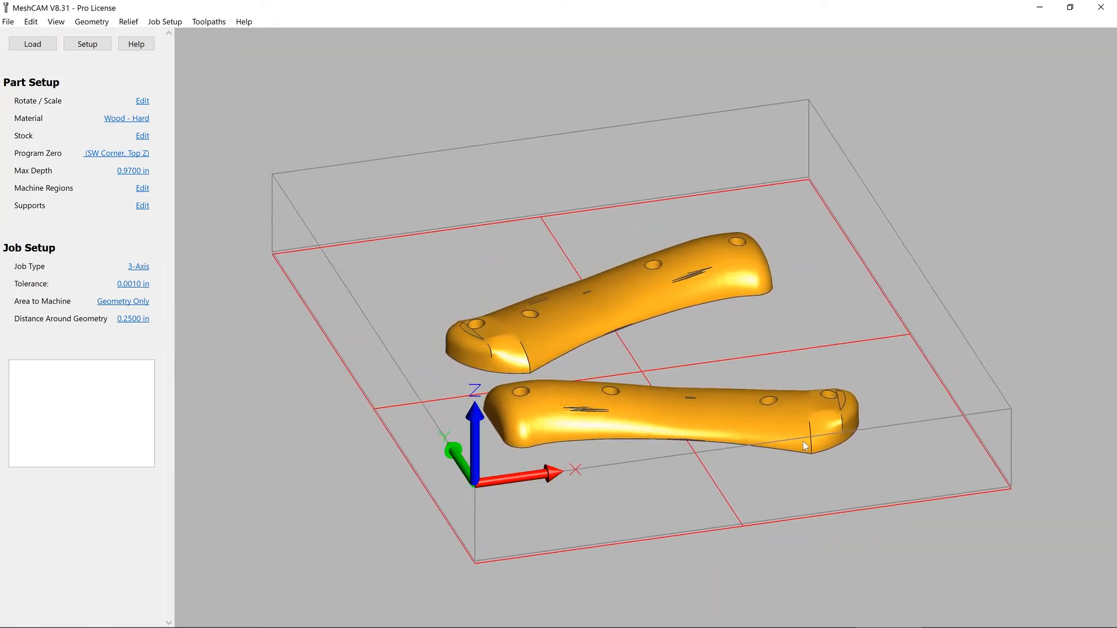
click(208, 21)
click(236, 35)
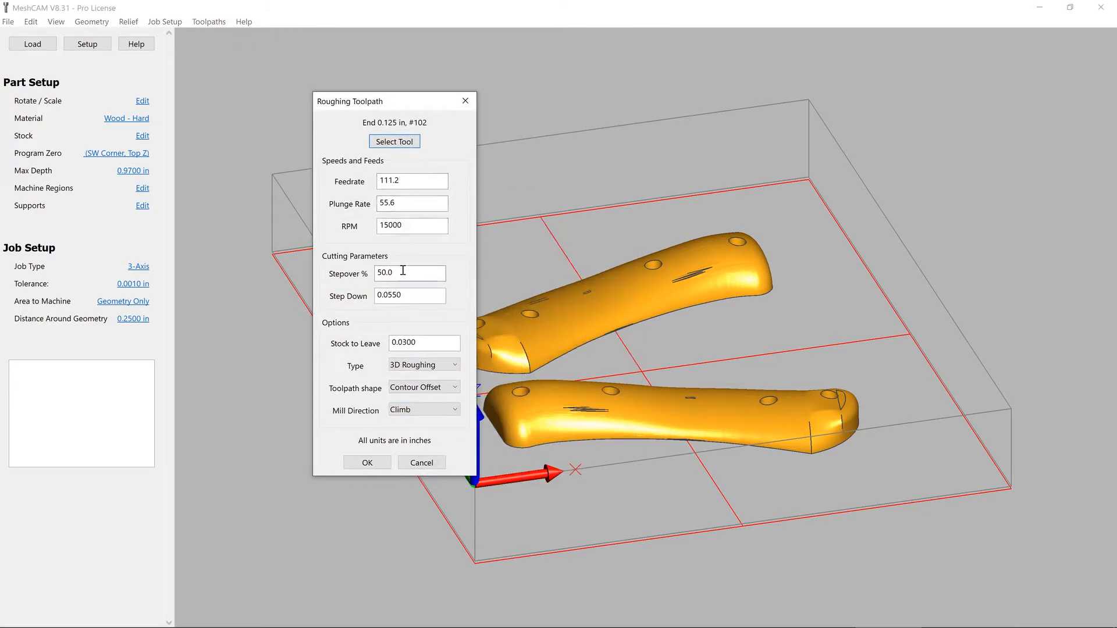
click(398, 296)
click(385, 463)
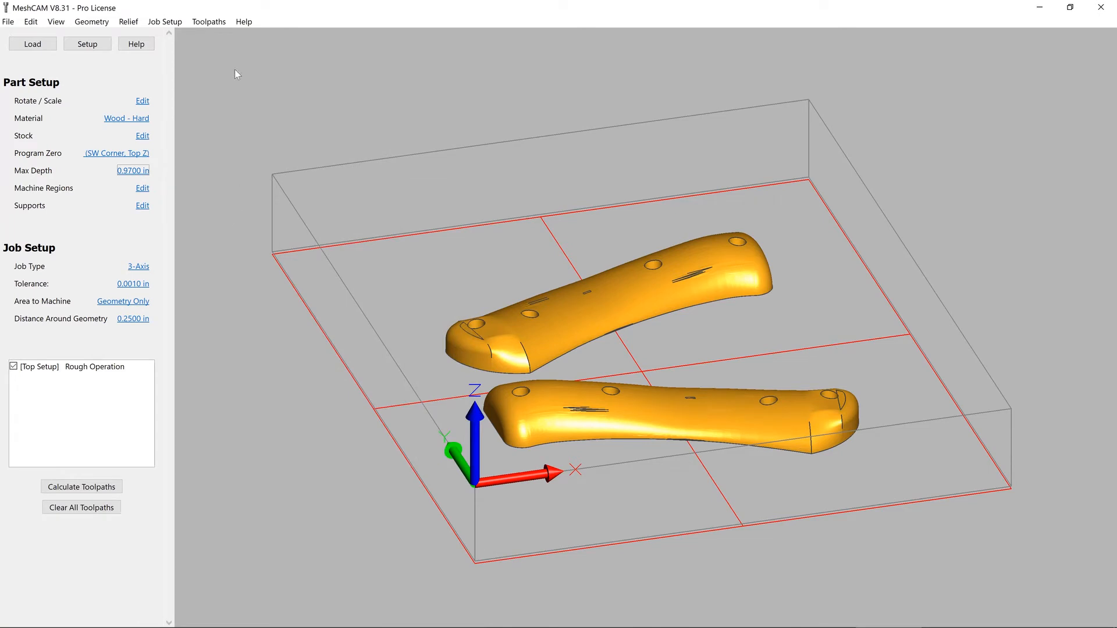
Add a 2D pocket toolpath with the 0.125 in end mill, selecting the eight pin-hole contours in both handles.
click(208, 22)
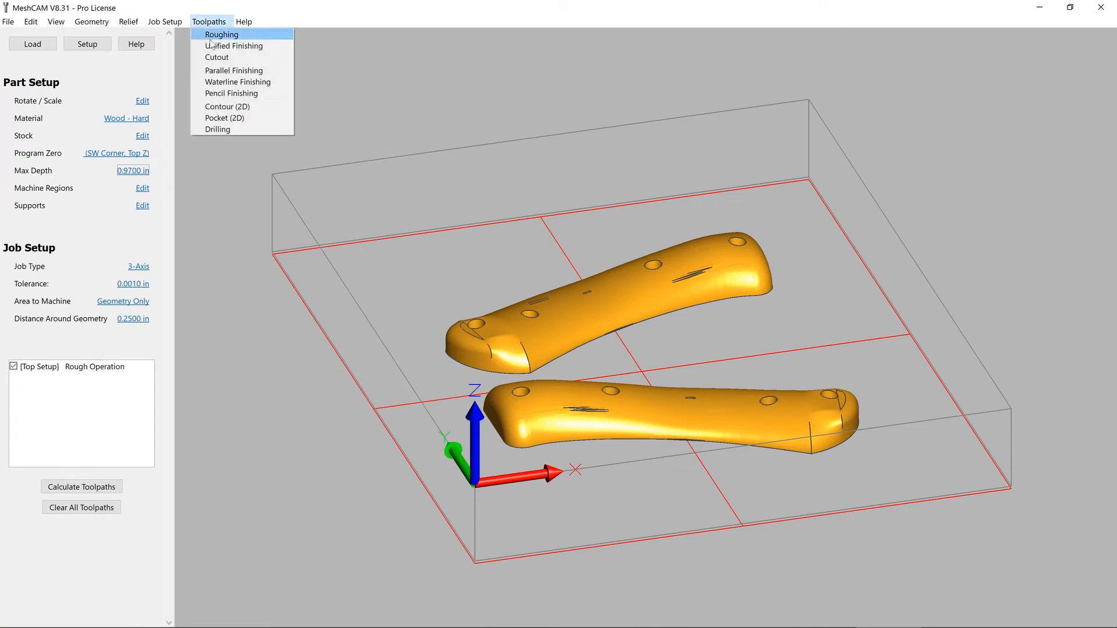
click(239, 118)
drag(588, 167, 347, 143)
click(368, 383)
drag(717, 327, 677, 485)
drag(715, 320, 709, 477)
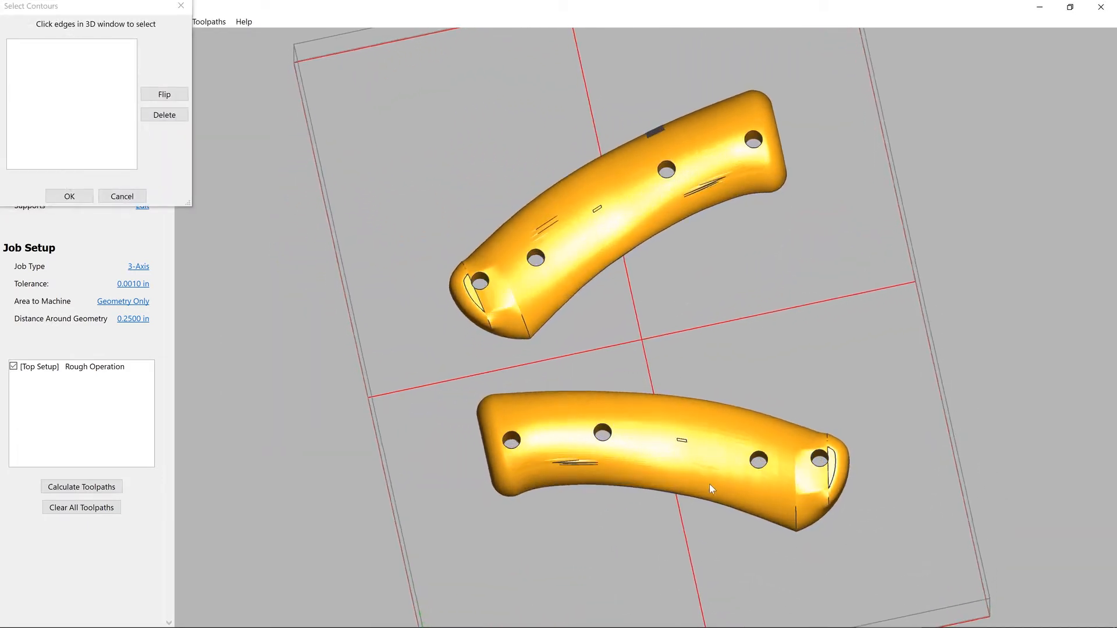
scroll(481, 278, up, 3)
click(482, 278)
click(588, 234)
click(813, 81)
click(541, 564)
click(700, 549)
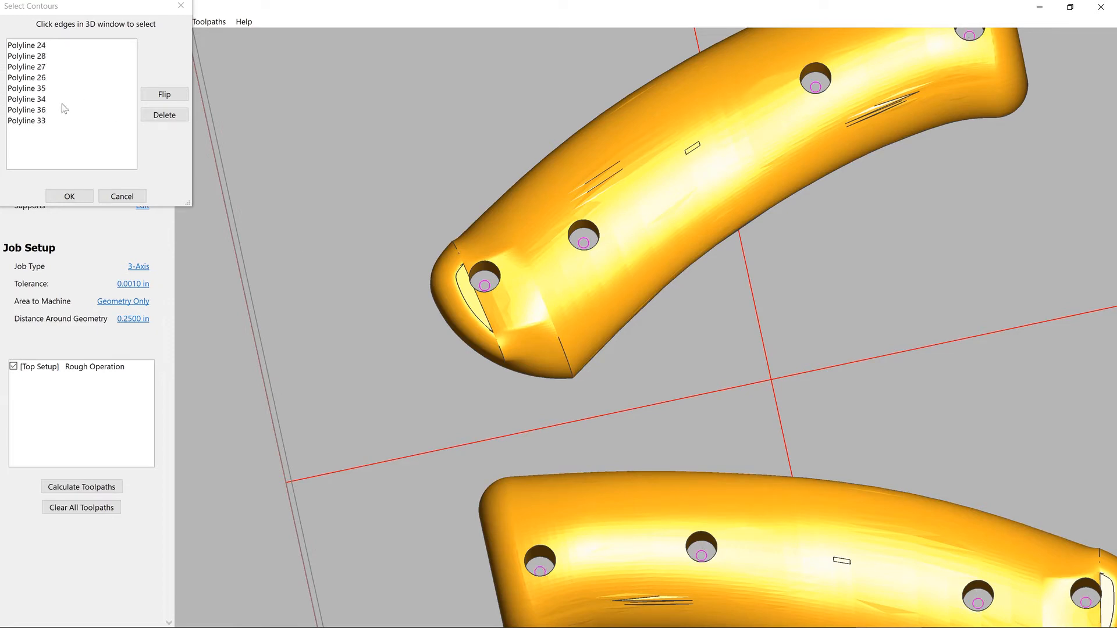
click(64, 196)
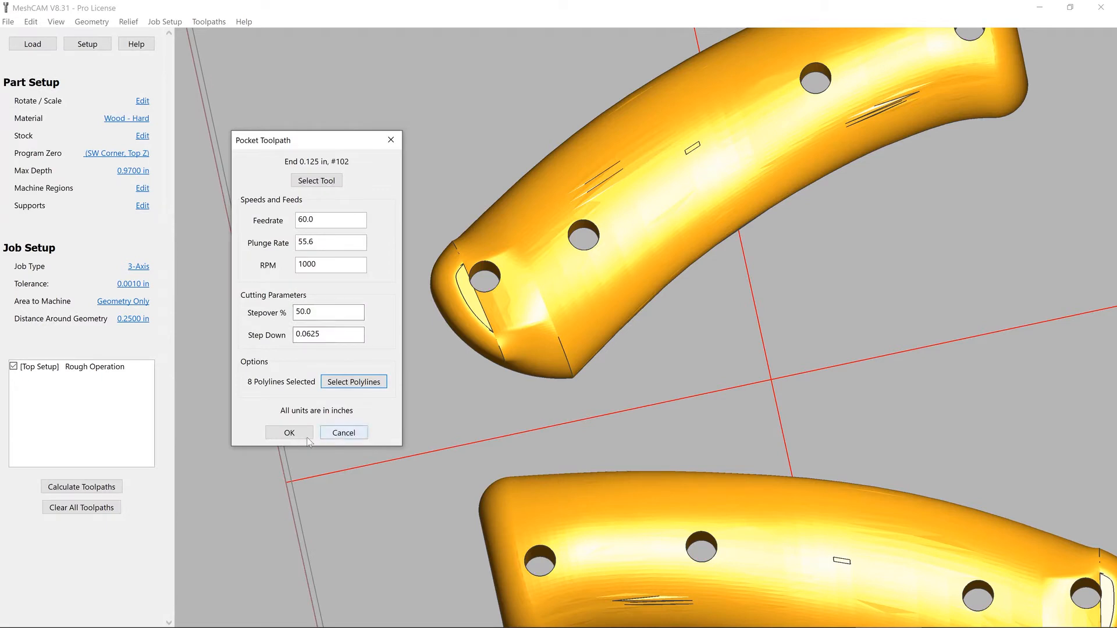
click(289, 432)
drag(683, 379, 787, 184)
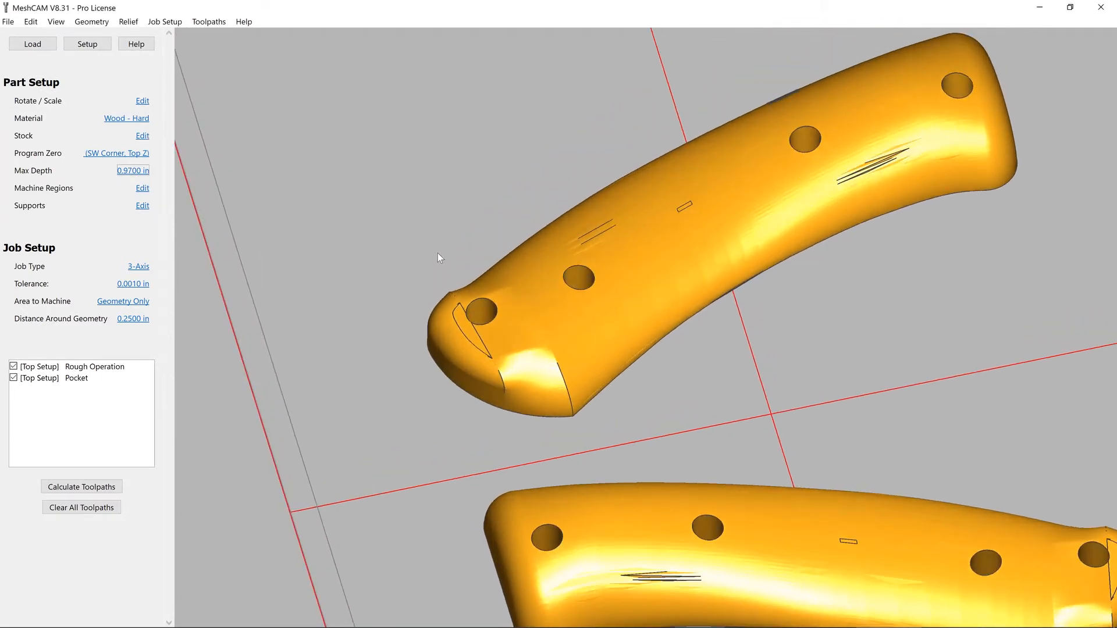
scroll(438, 253, down, 5)
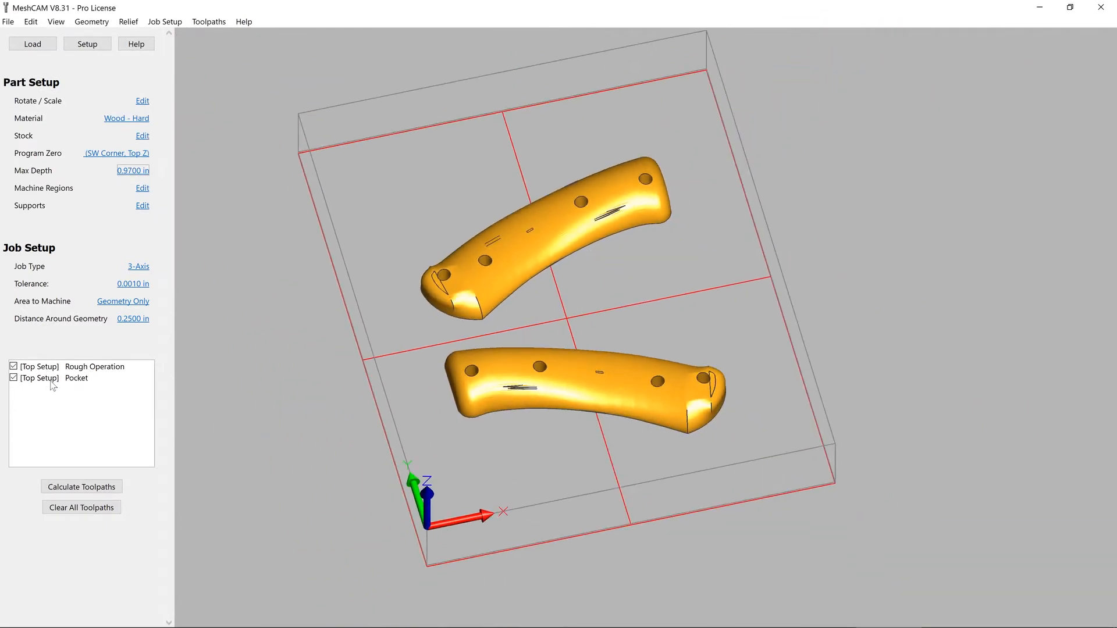
click(82, 487)
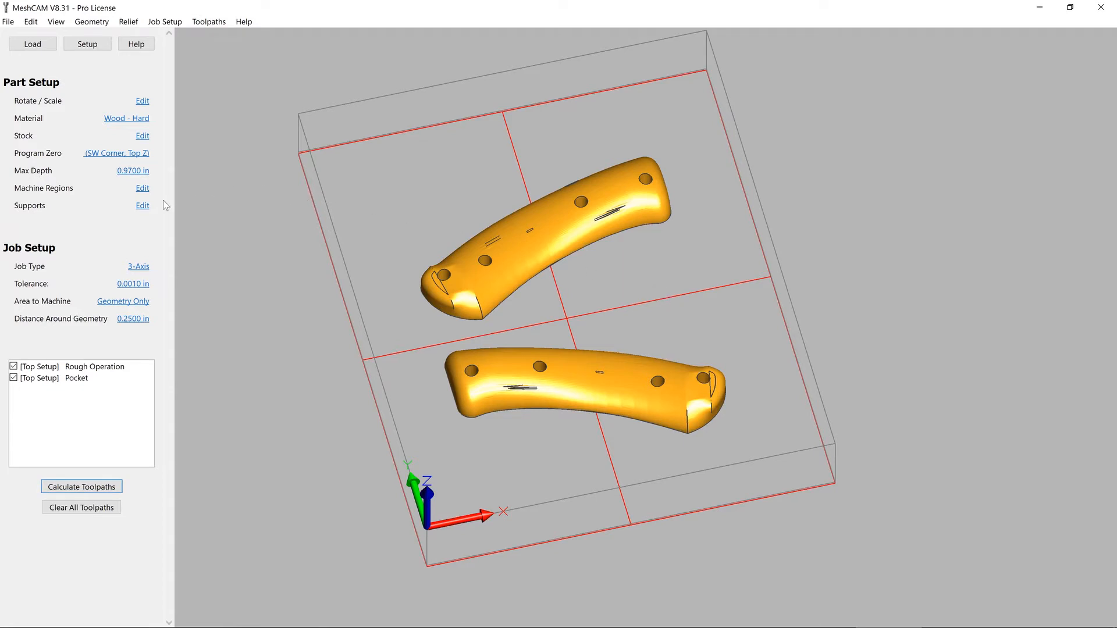
Add six supports 0.2 in high and wide at the bottom of the geometry, three per handle, linking the ends to the stock sides.
click(142, 208)
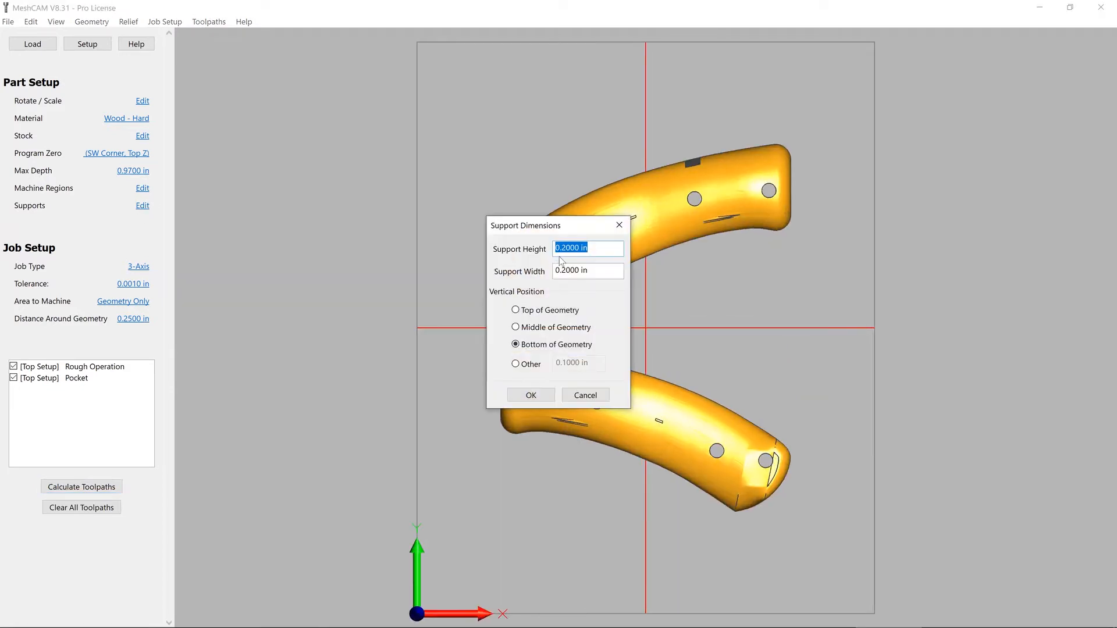
drag(539, 226, 315, 212)
click(307, 382)
click(824, 159)
click(820, 213)
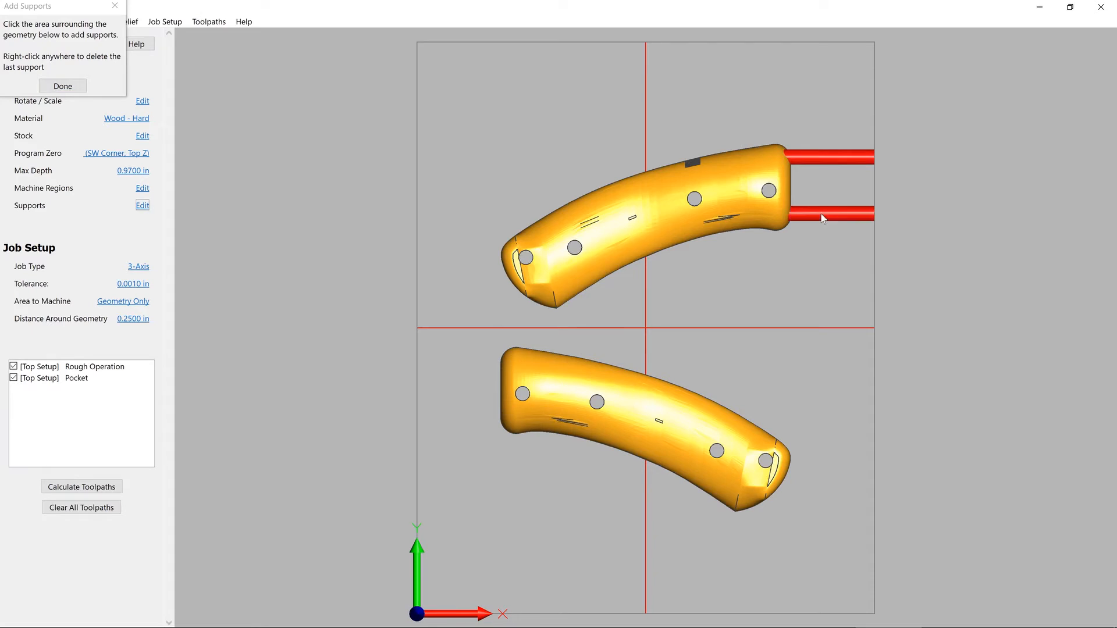
click(451, 359)
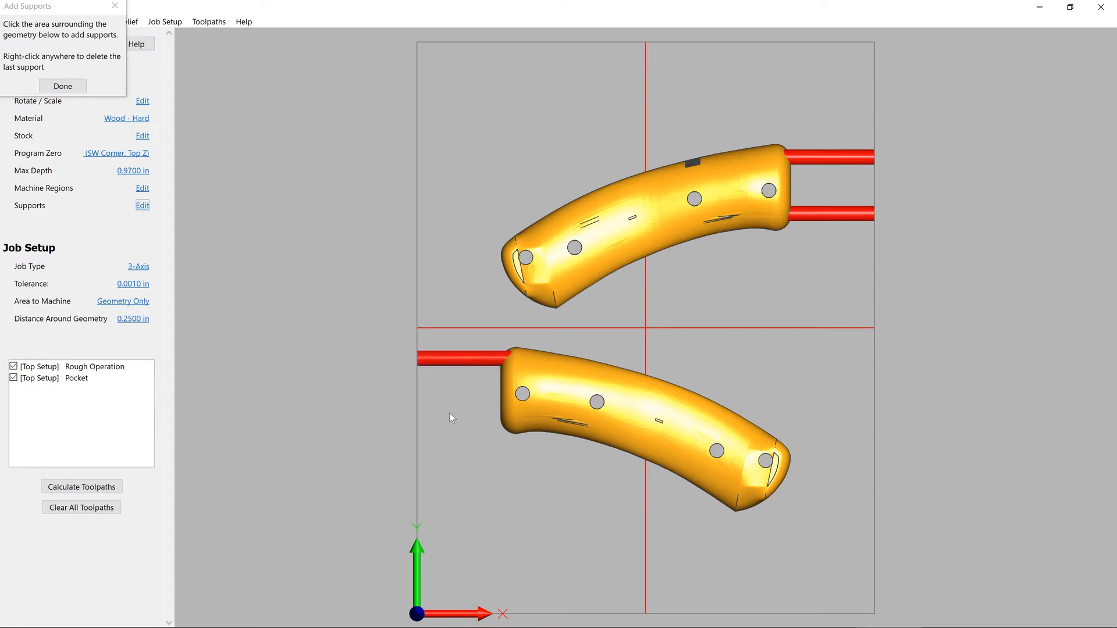
click(852, 456)
click(461, 255)
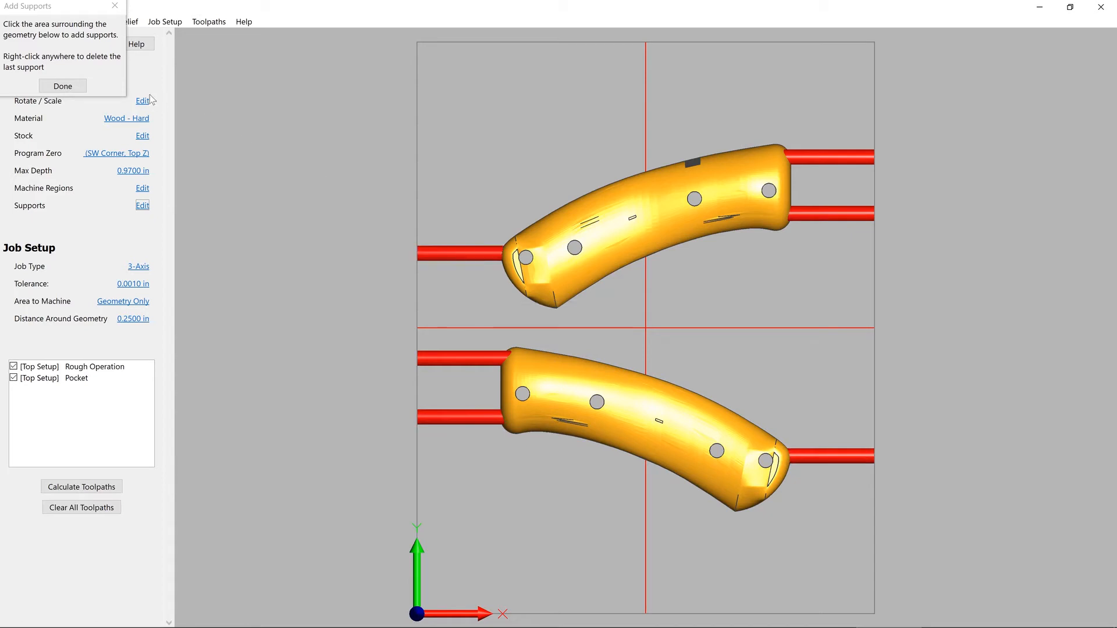
drag(61, 13, 343, 173)
click(344, 242)
Calculate the roughing and pocket toolpaths and show the simulated stock cut with them.
drag(752, 395, 814, 152)
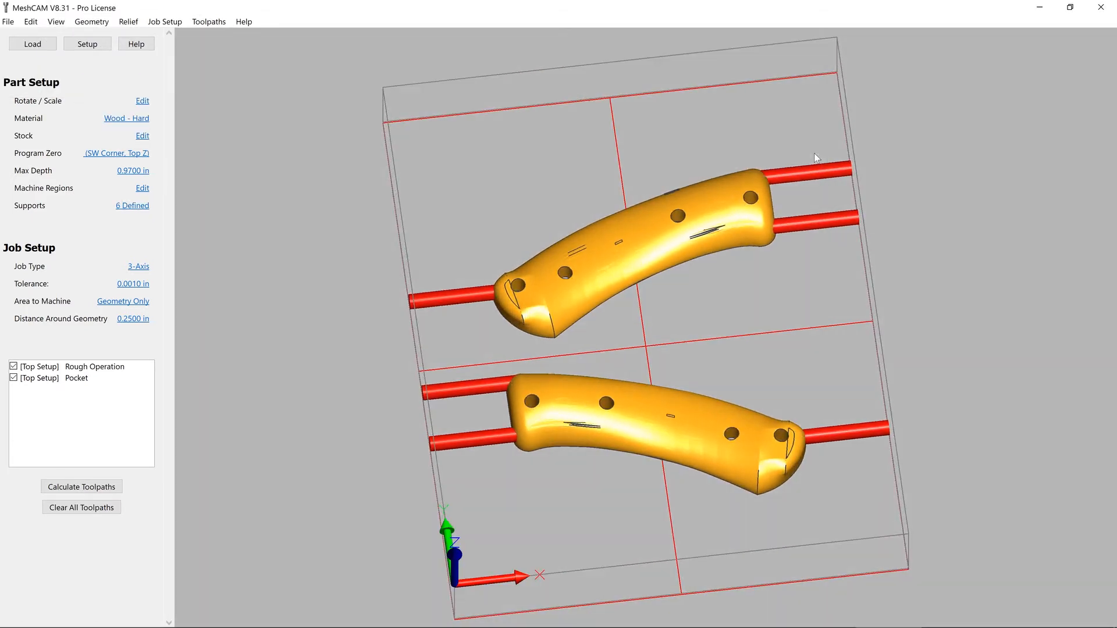
click(117, 488)
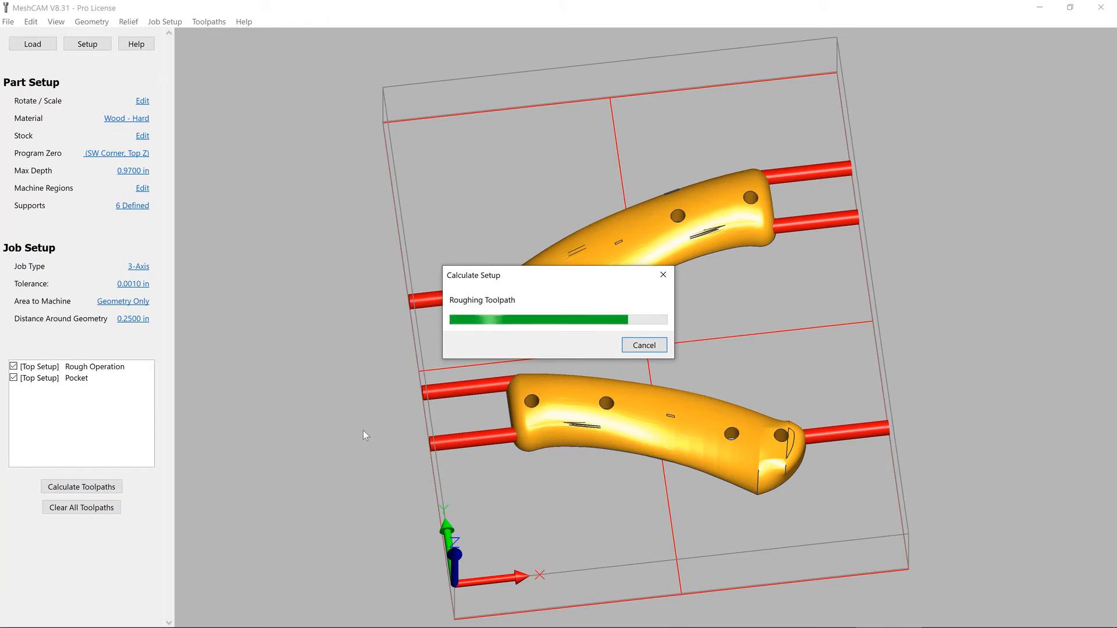
drag(532, 157, 329, 151)
drag(560, 345, 735, 174)
click(359, 204)
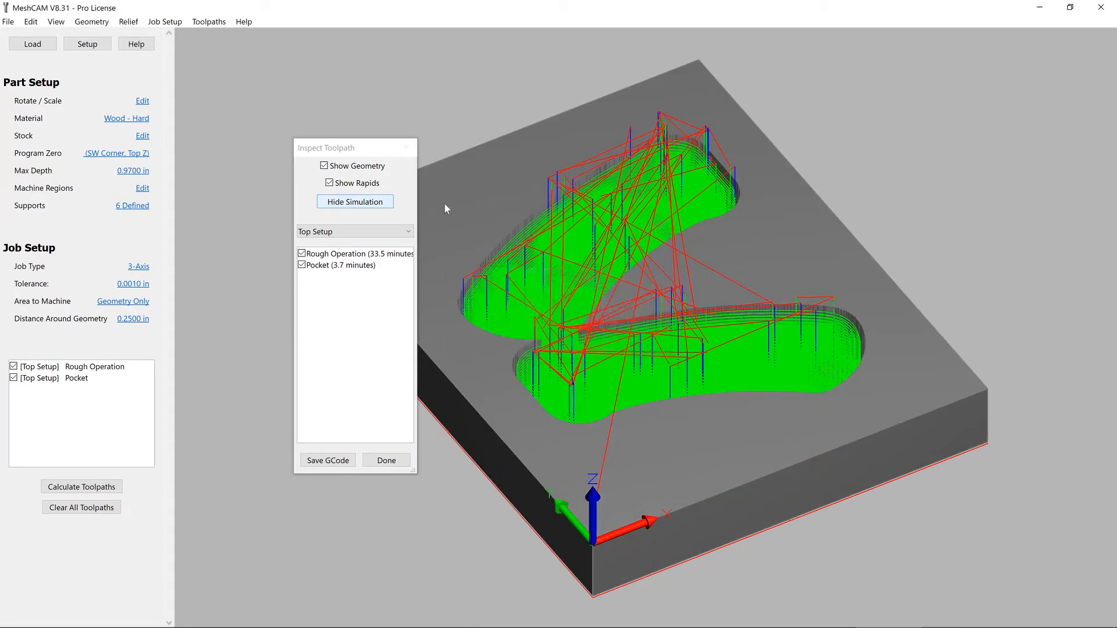
Hide the roughing and pocket toolpaths to inspect the simulated cut of both handles, then show both toolpaths again.
click(302, 254)
click(301, 265)
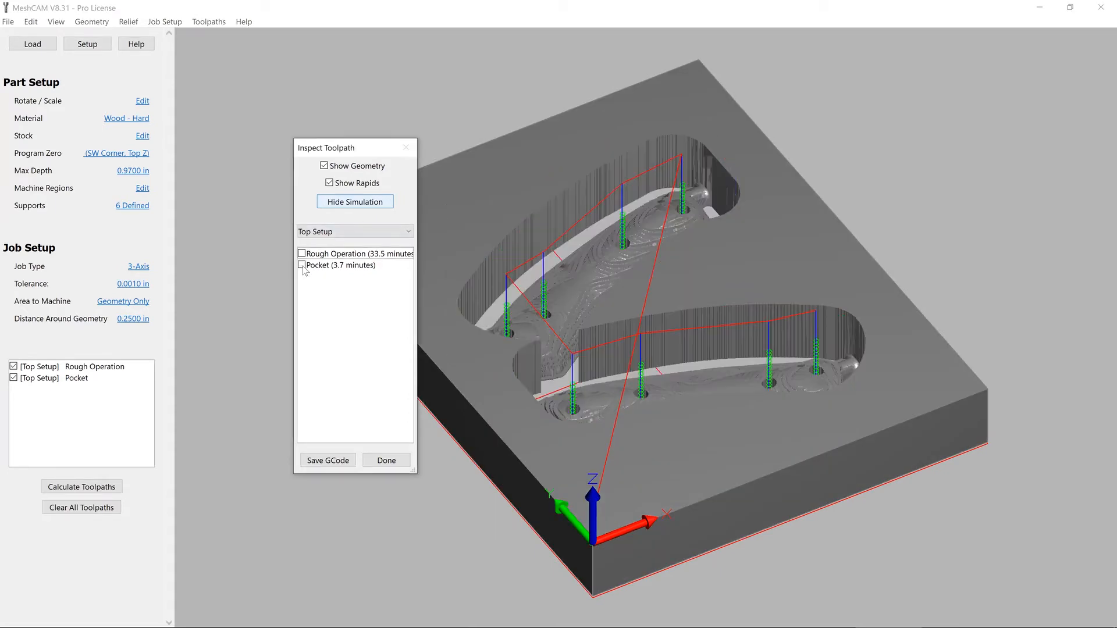
mouse_move(723, 277)
mouse_down()
mouse_move(698, 559)
mouse_move(686, 516)
mouse_move(687, 553)
mouse_move(690, 394)
mouse_move(828, 437)
mouse_move(492, 247)
mouse_up()
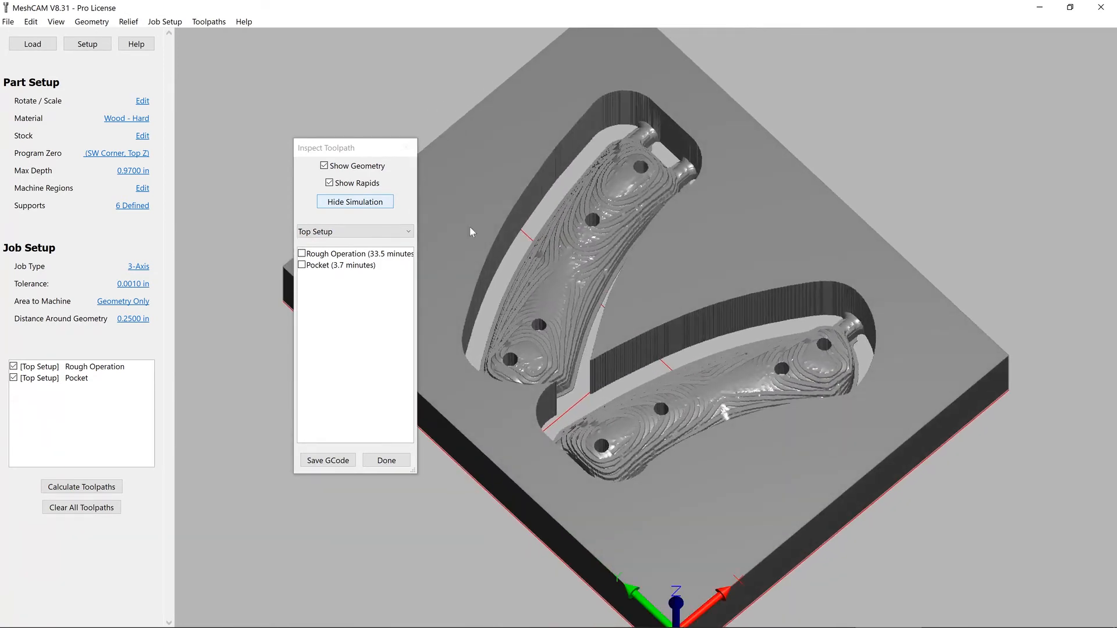
click(301, 253)
click(301, 265)
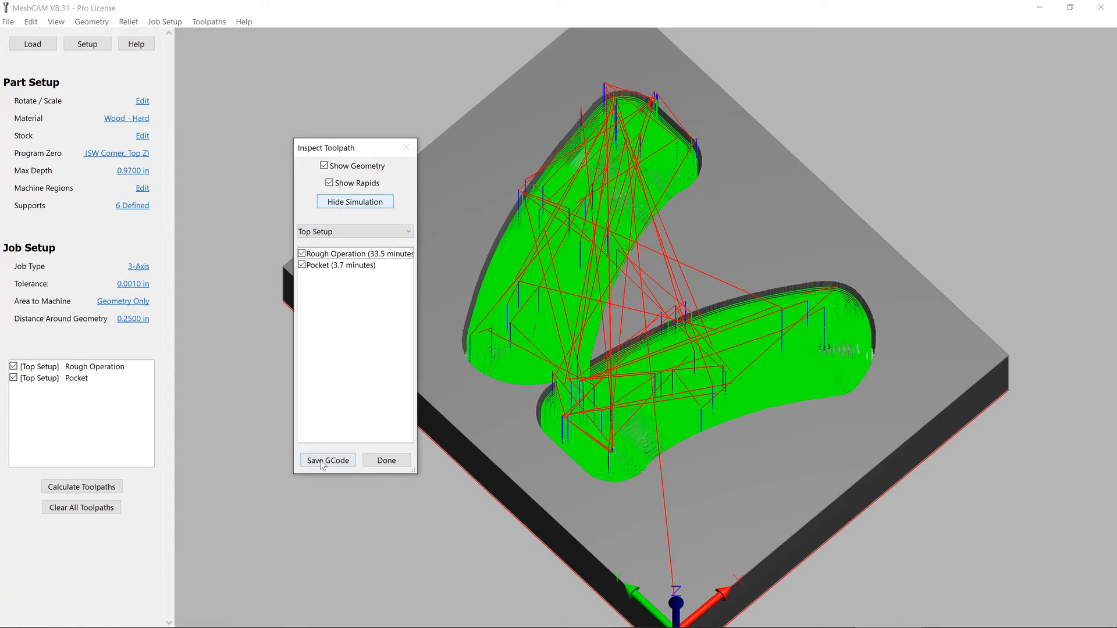
Save the roughing and pocket G-code in the Knife folder as Roughing Operation in Carbide3D-Inch (*.nc) format and close the toolpath inspection.
click(349, 465)
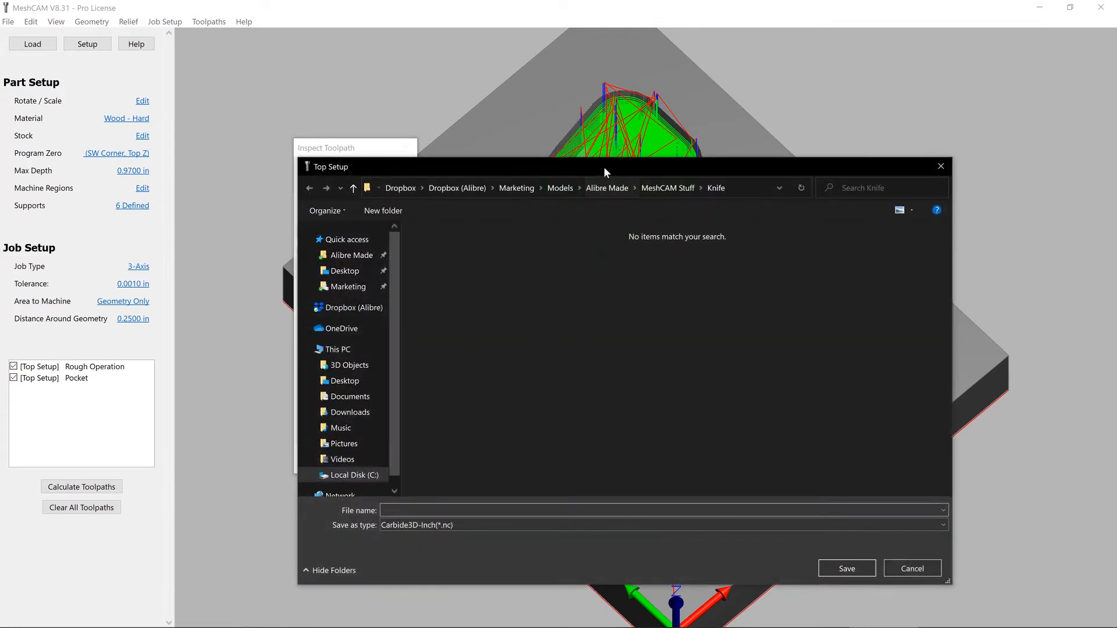
drag(604, 166, 606, 138)
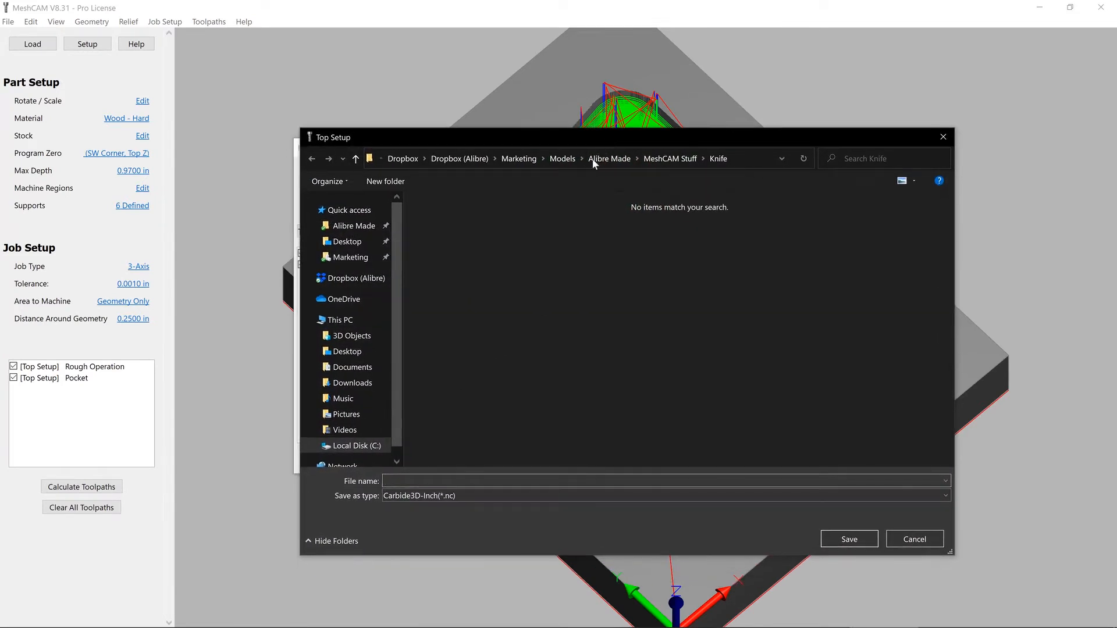
click(436, 494)
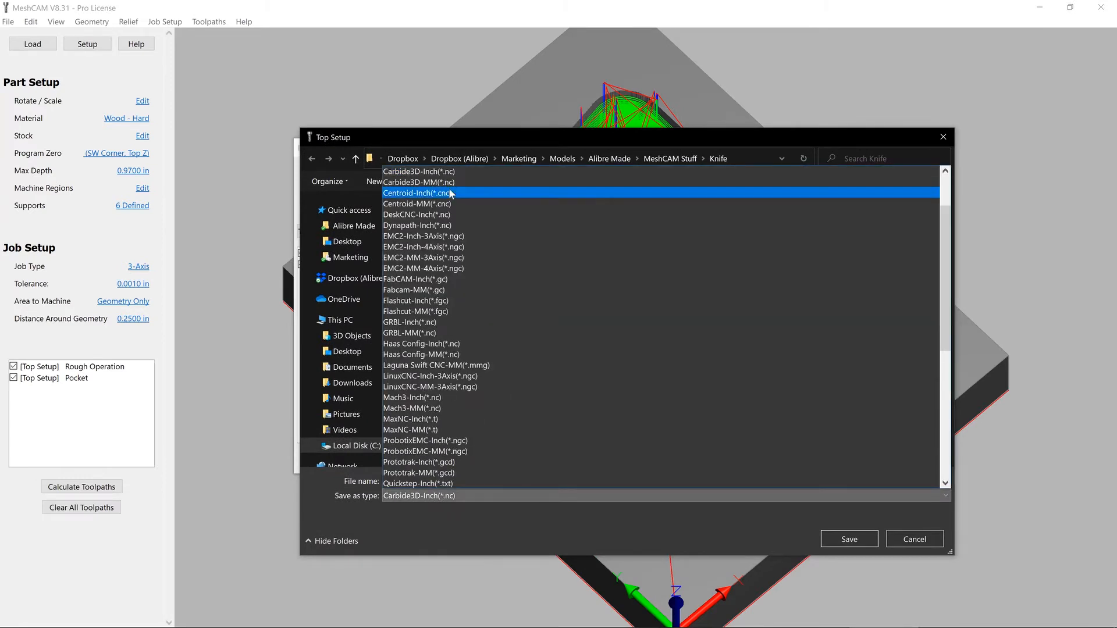
click(480, 173)
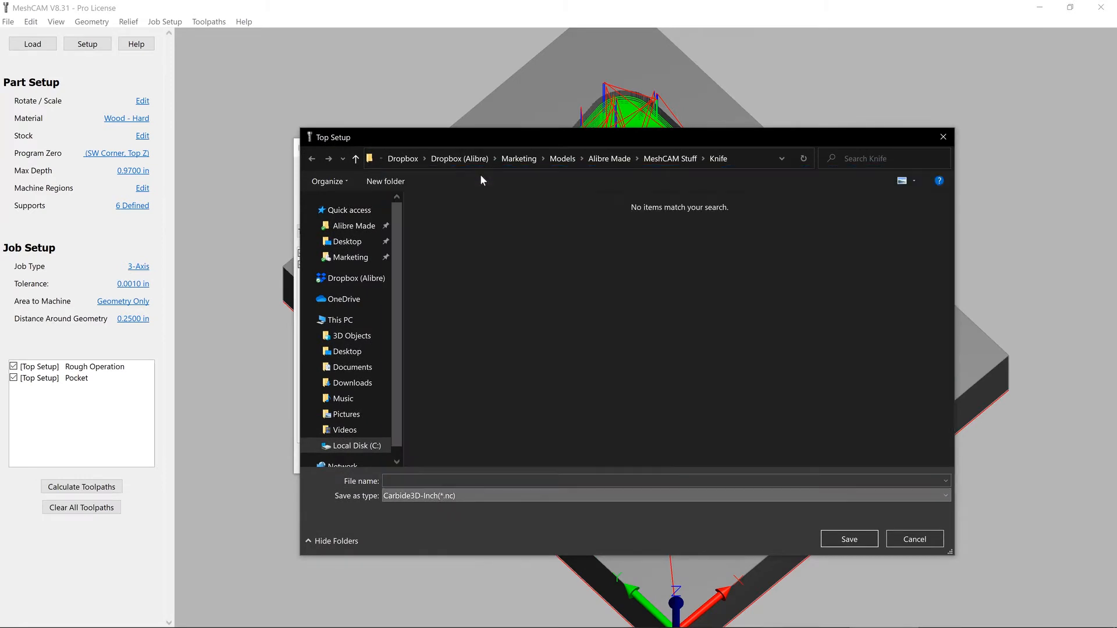
click(470, 481)
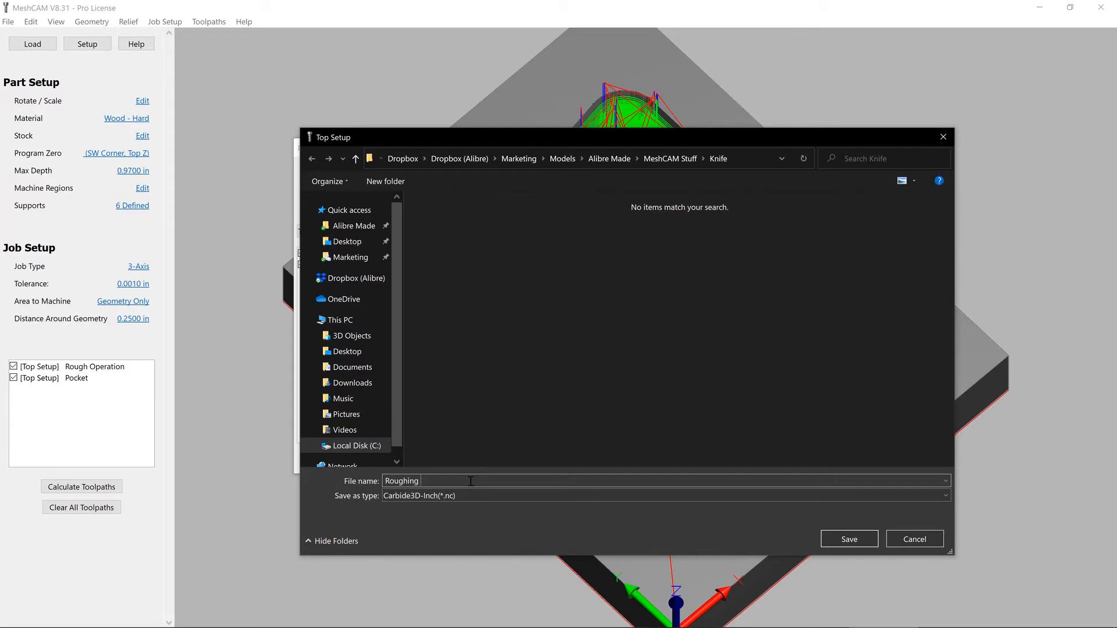
click(849, 539)
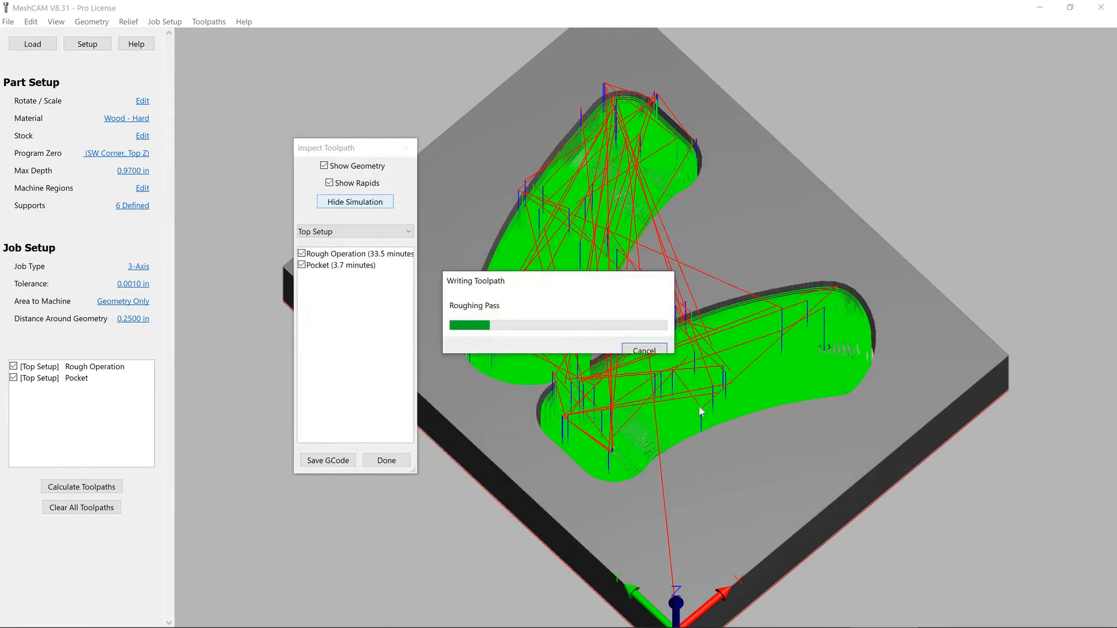
click(386, 461)
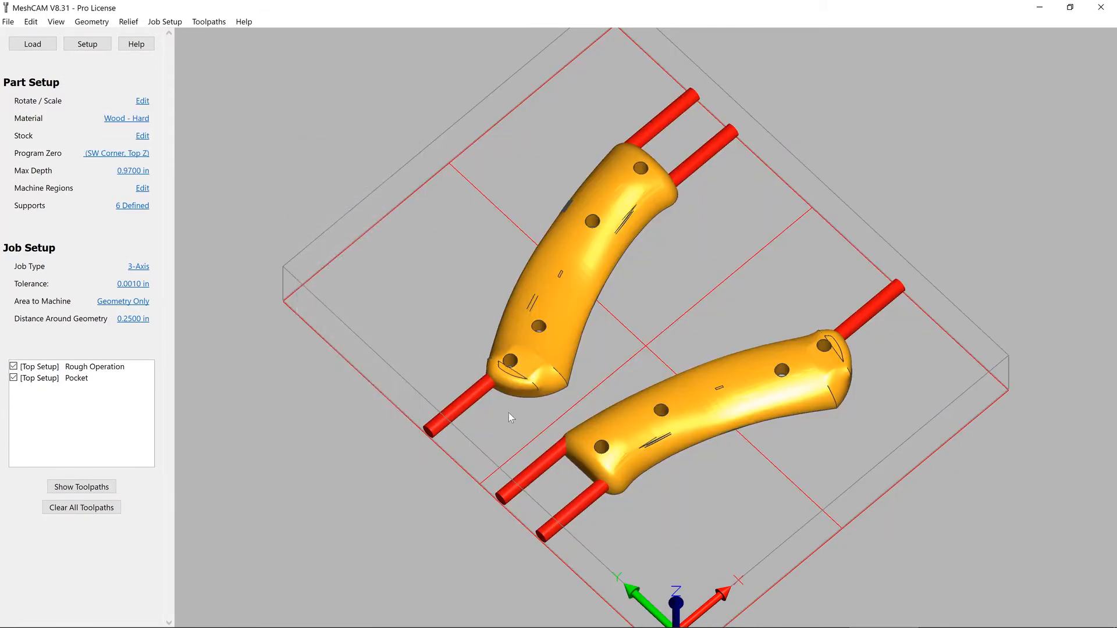
Clear all existing toolpaths and set the machining distance around the geometry to 0.20 in.
click(115, 508)
click(608, 318)
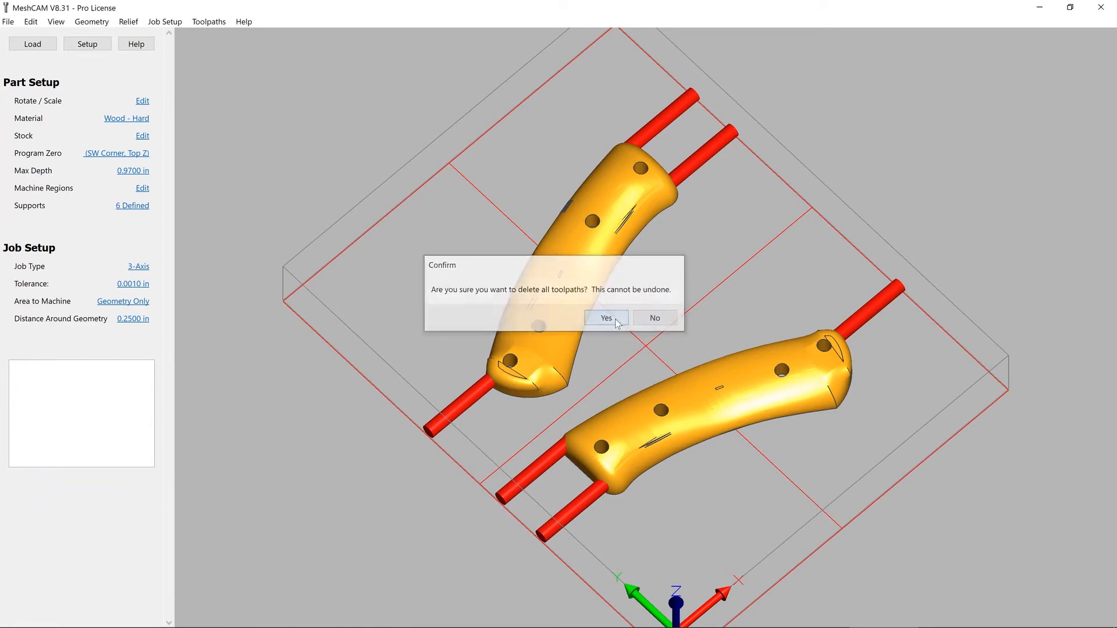
click(134, 320)
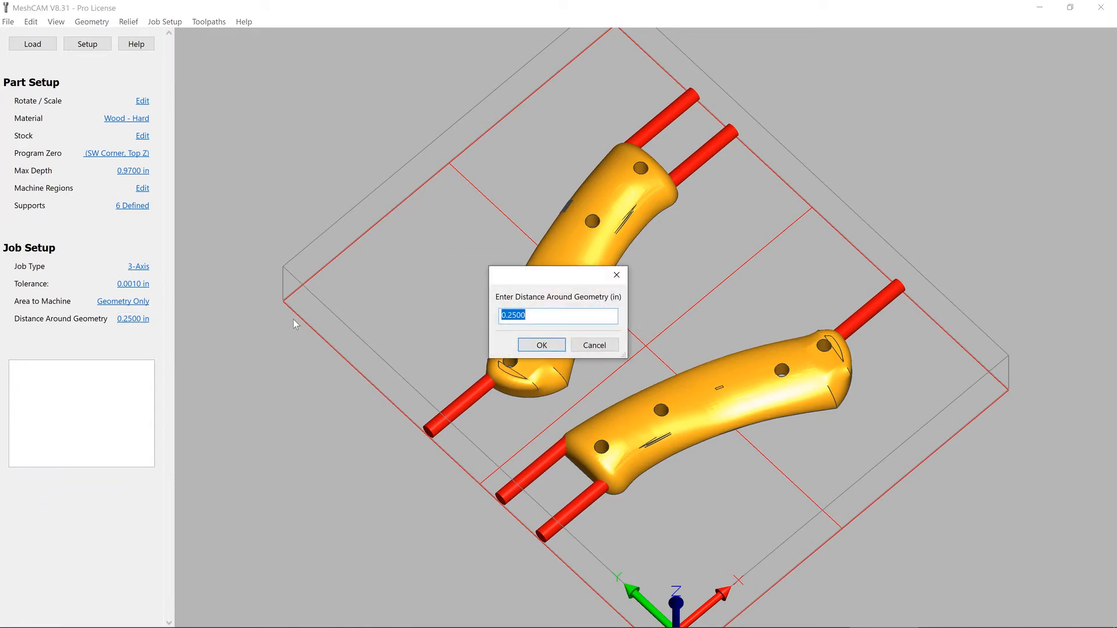
text(.20)
click(541, 345)
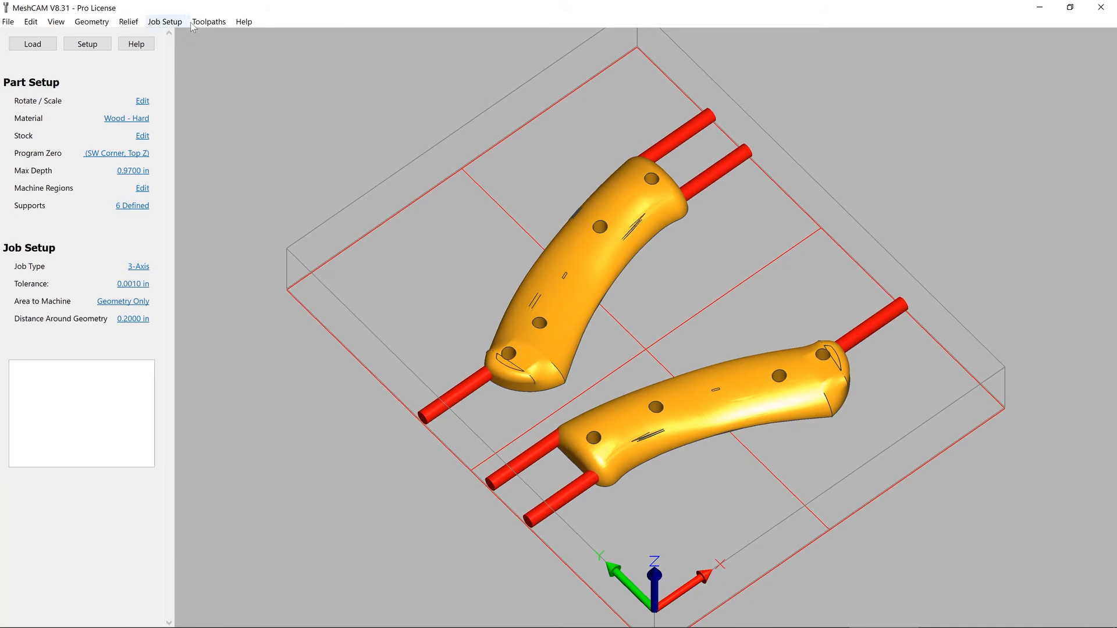
Add a Parallel Finishing toolpath with the tapered 0.062 in ball mill #301, 20% stepover and Y Parallel mill direction.
click(198, 22)
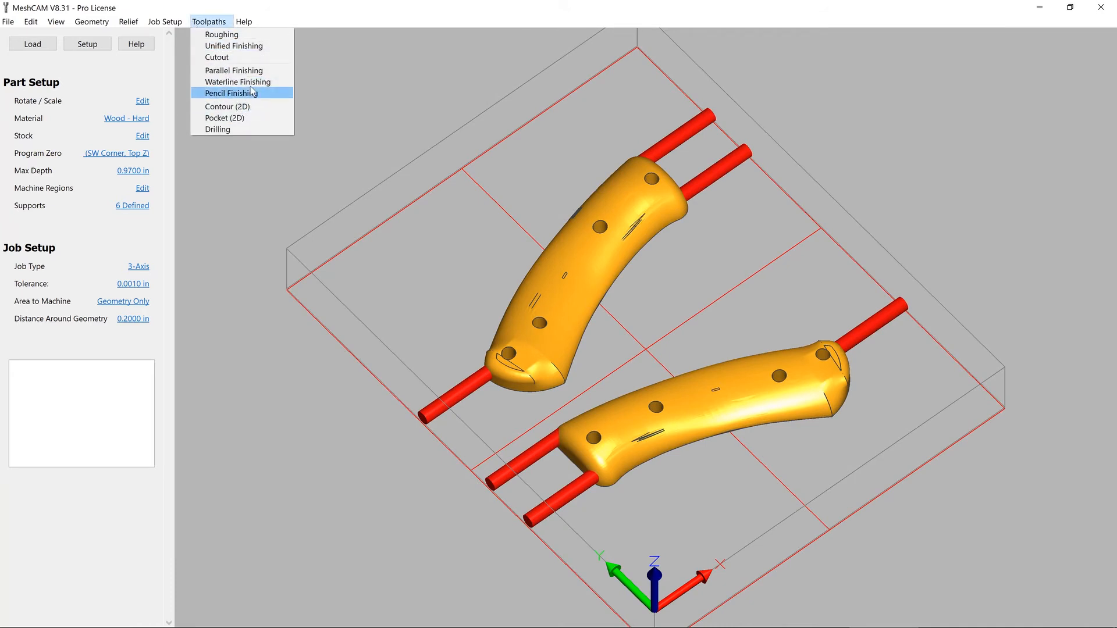
click(284, 73)
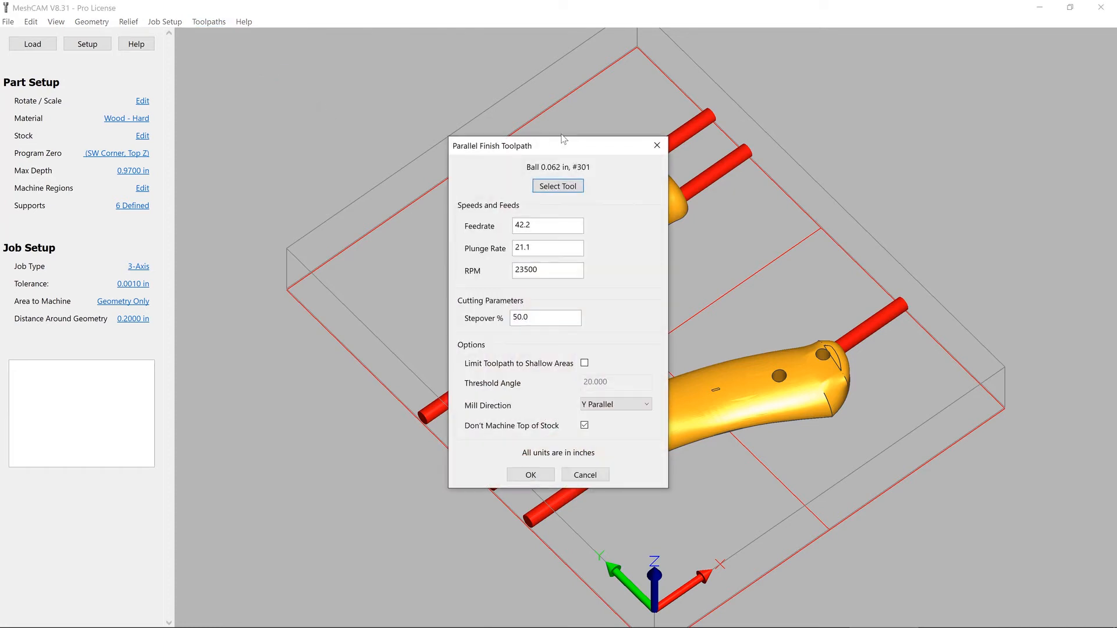
drag(567, 146, 340, 105)
click(336, 135)
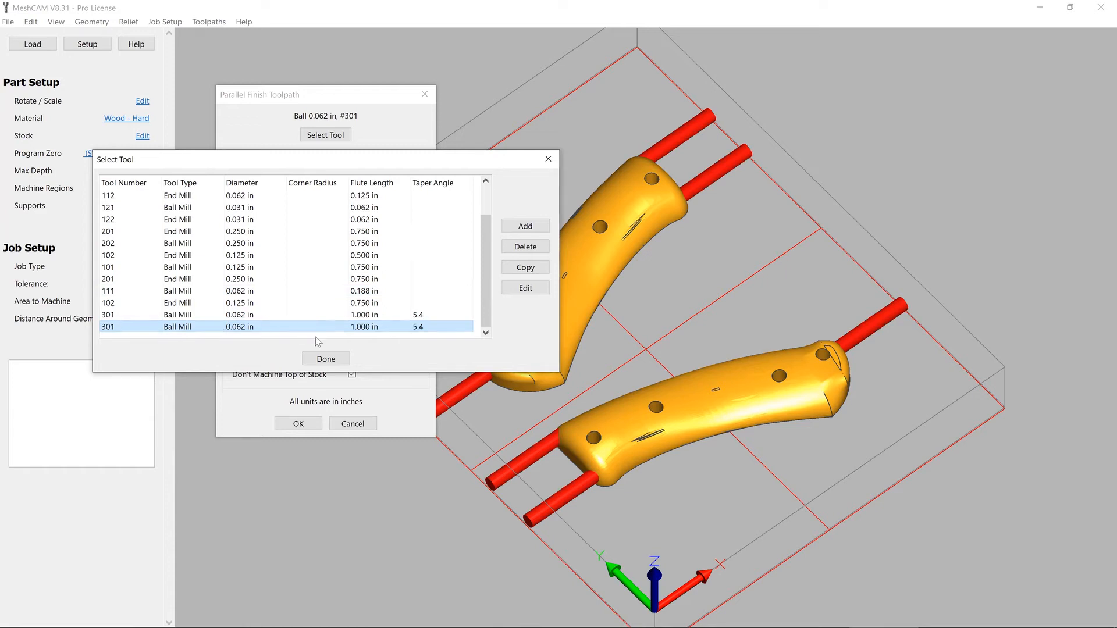
click(324, 359)
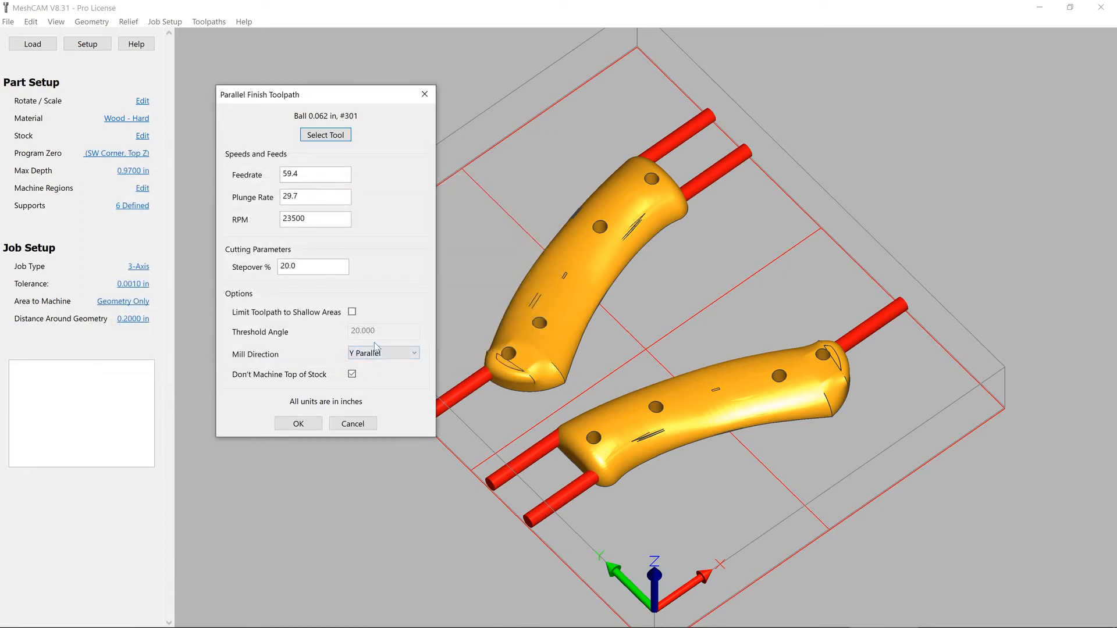
drag(317, 266, 262, 267)
click(298, 424)
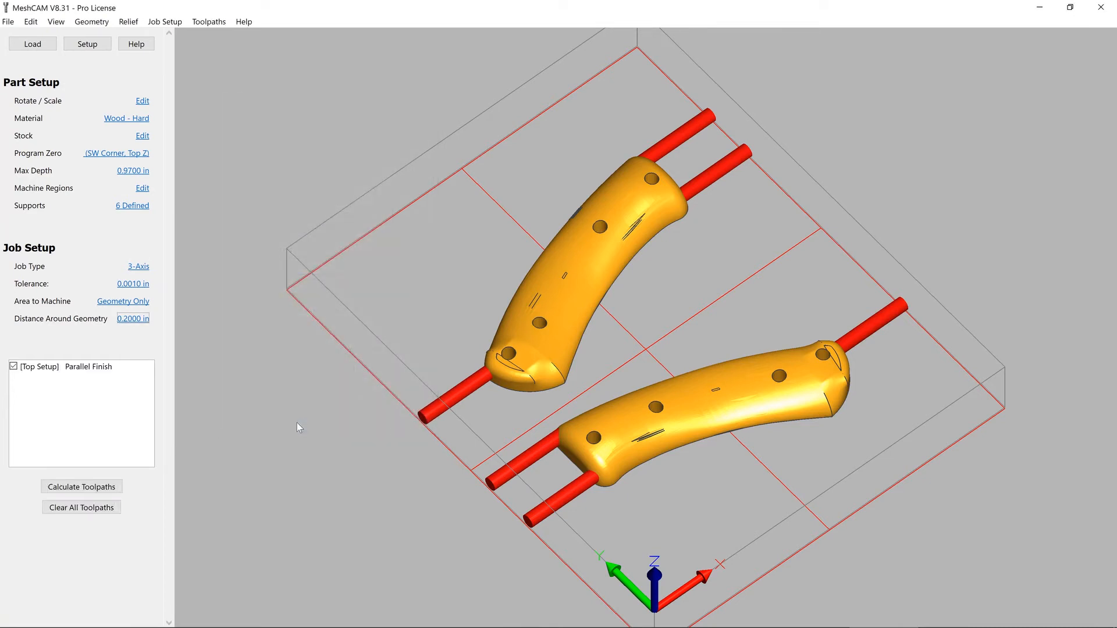
Calculate the parallel finish toolpath, examine its passes over the handles, and simulate the cut in the stock.
click(116, 486)
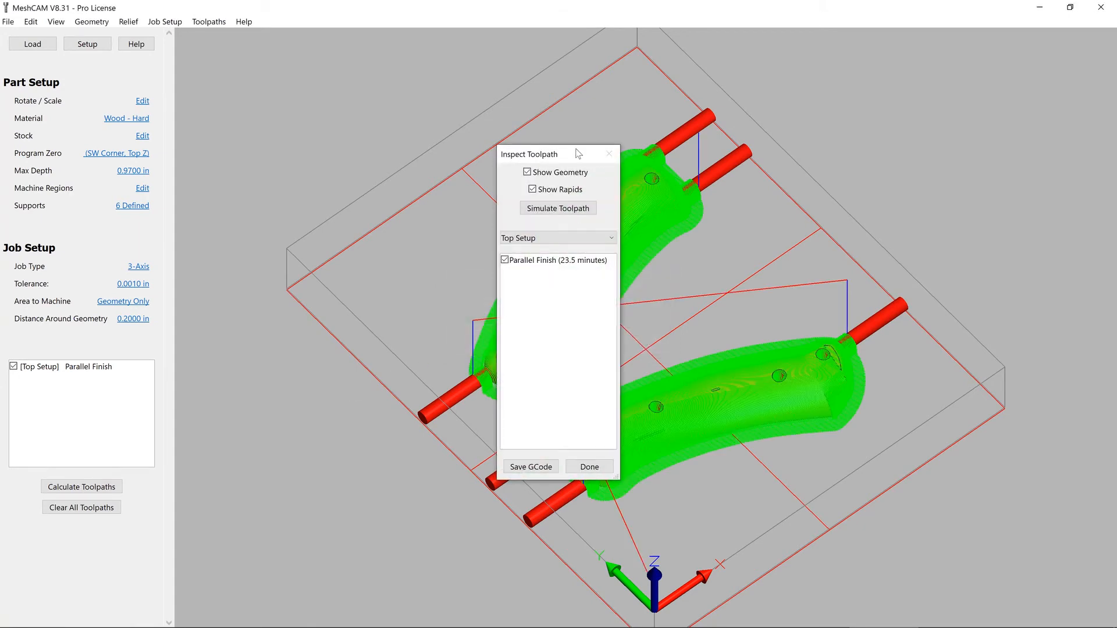
drag(578, 153, 405, 139)
drag(814, 262, 734, 295)
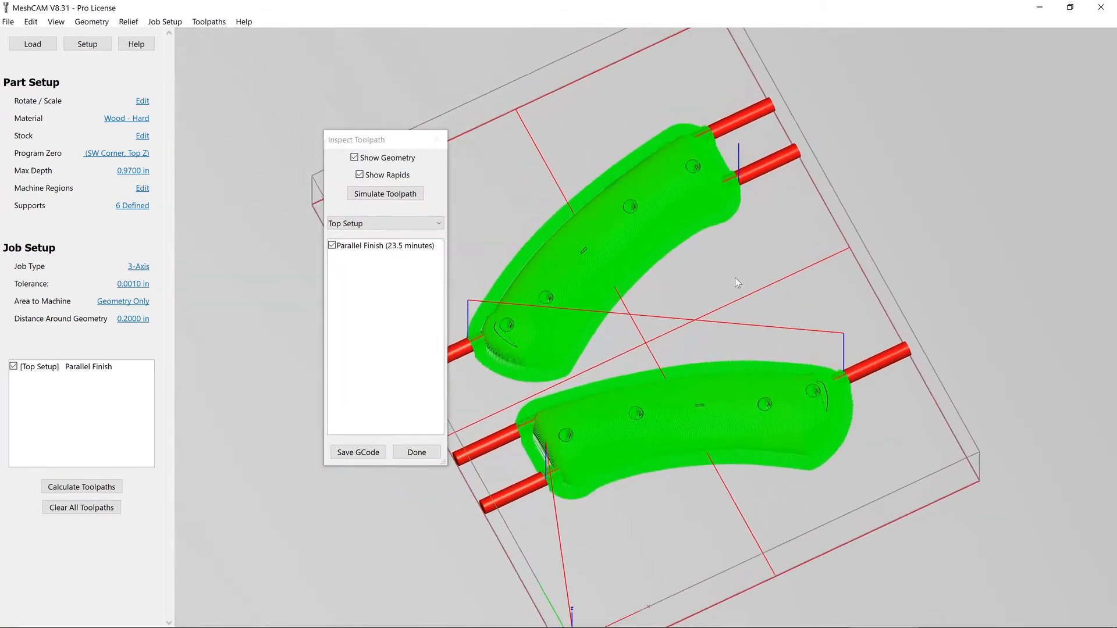
scroll(567, 428, up, 10)
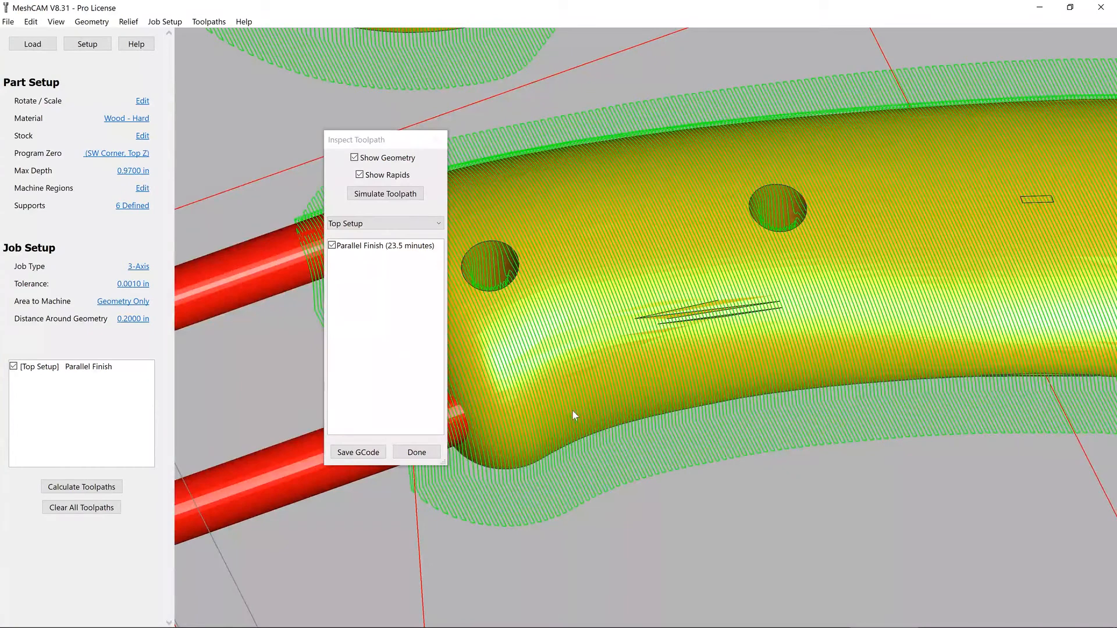
scroll(572, 410, down, 8)
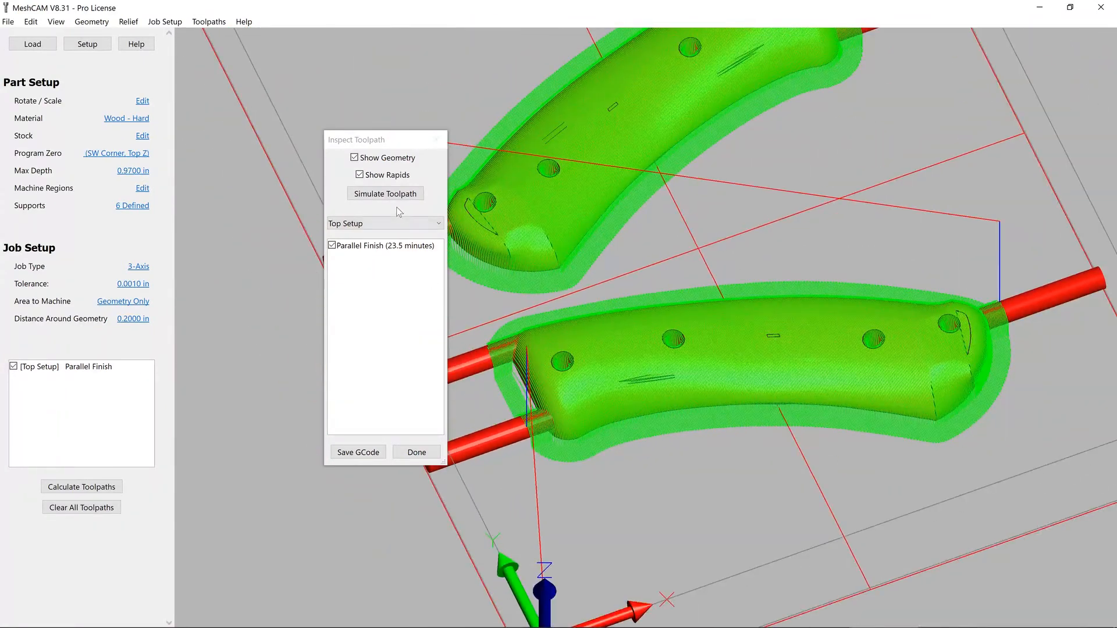
click(397, 200)
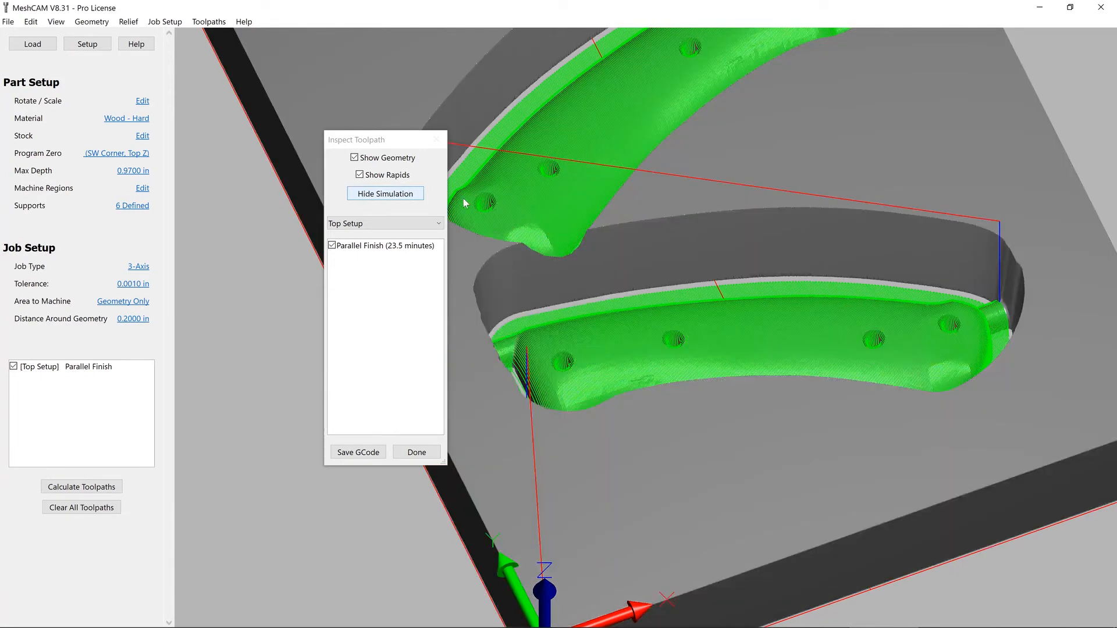
Hide the parallel finish toolpath to inspect the simulated handle surfaces and supports, then show it again.
click(332, 246)
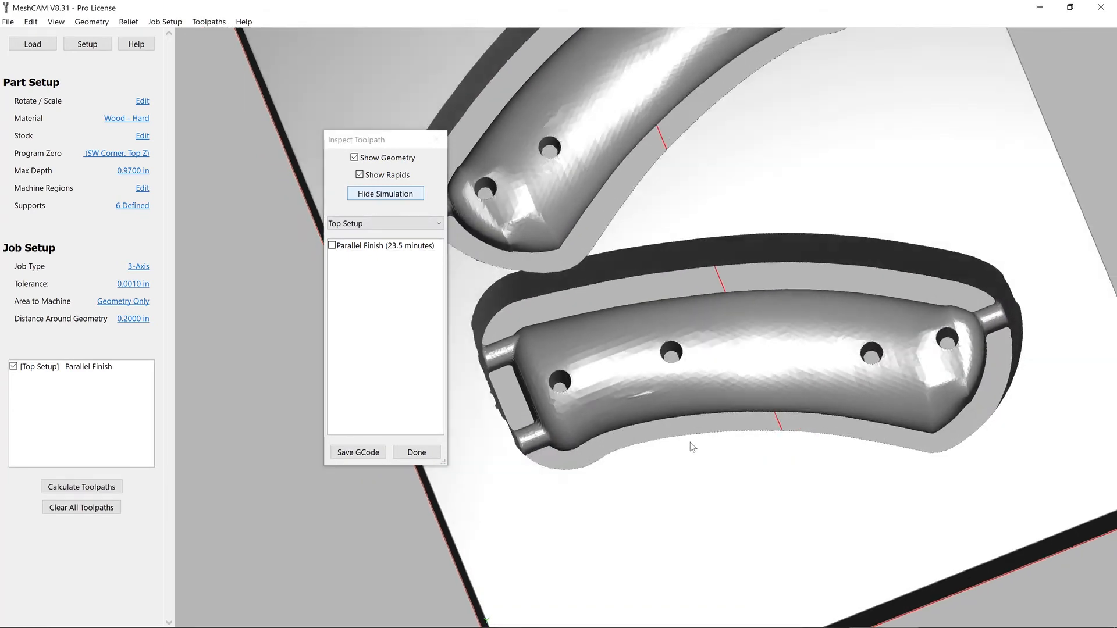
scroll(680, 419, down, 3)
drag(779, 231, 809, 229)
click(333, 246)
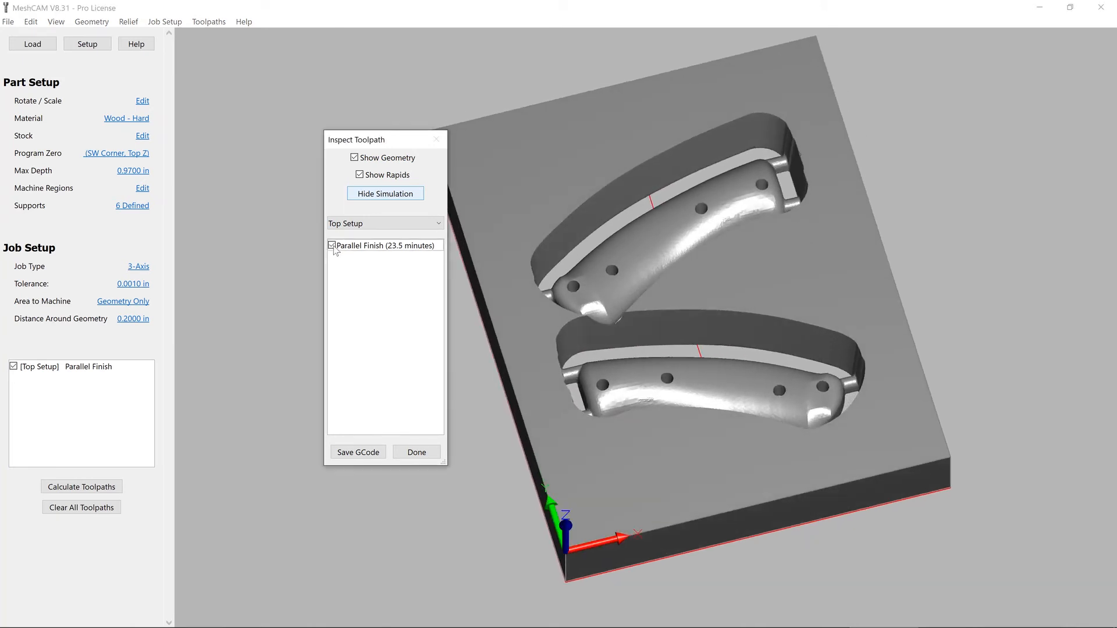
Save the parallel finish G-code in the Knife folder as Finishing in Carbide3D-Inch (*.nc) format and close the toolpath inspection.
click(366, 454)
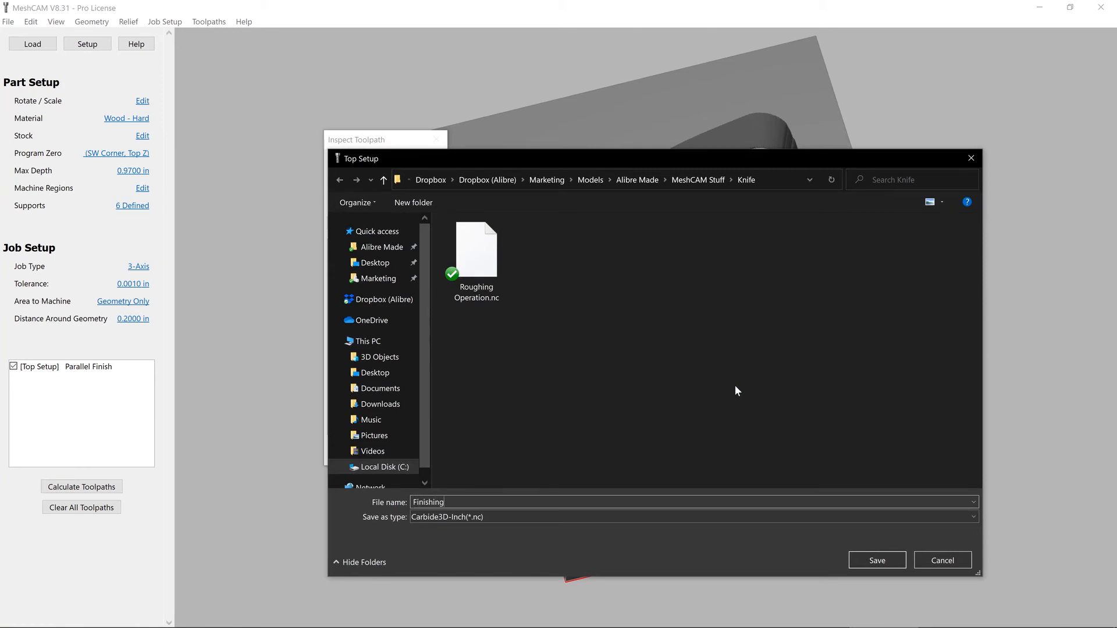
click(879, 560)
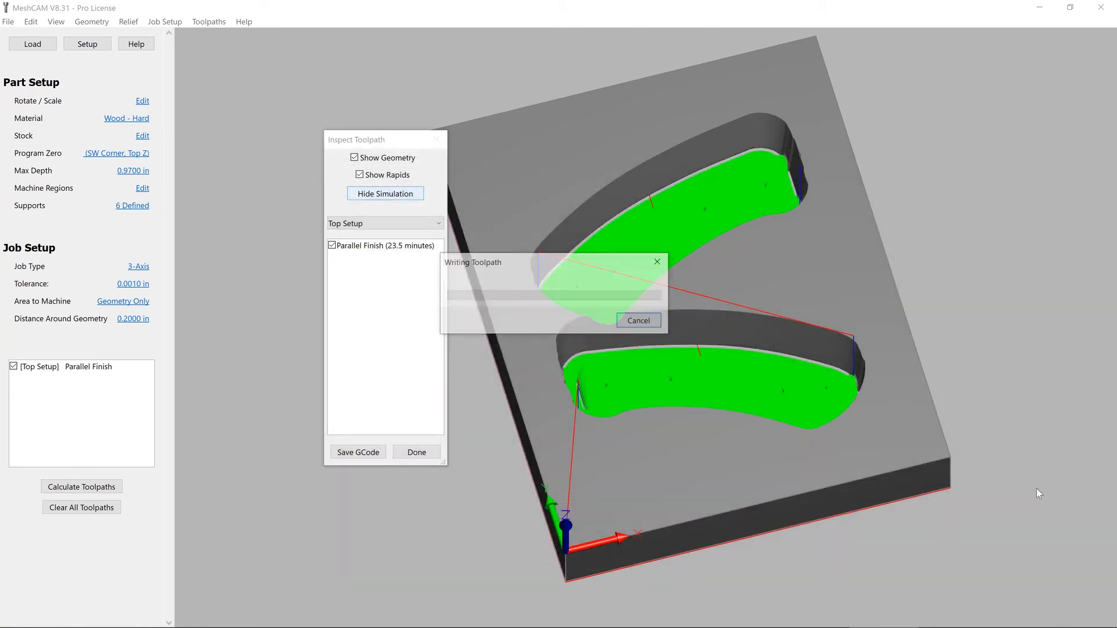
click(417, 452)
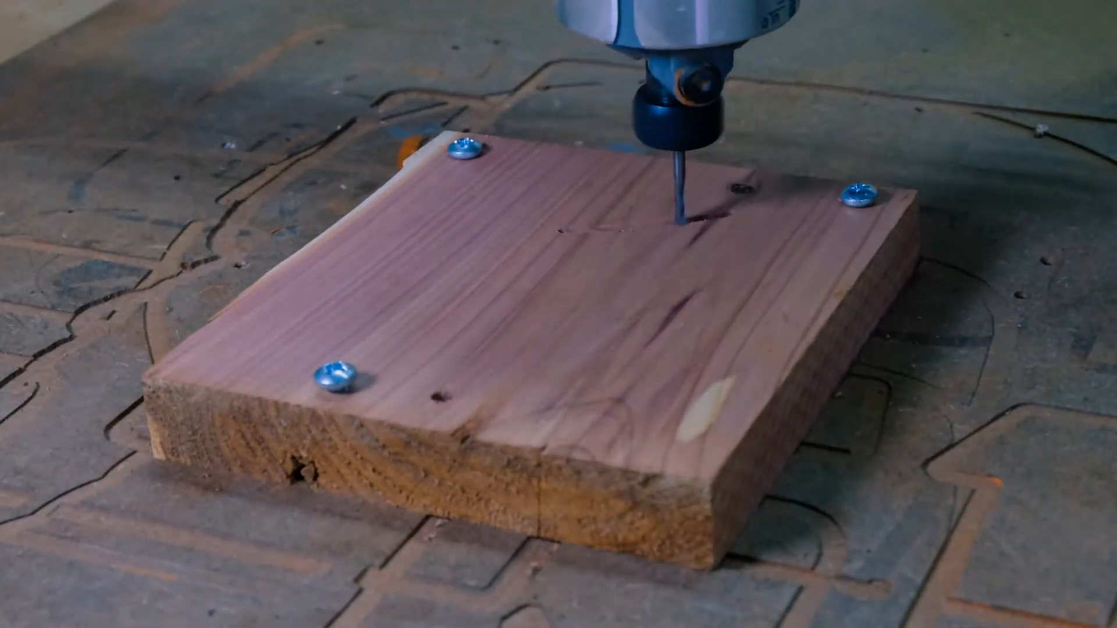